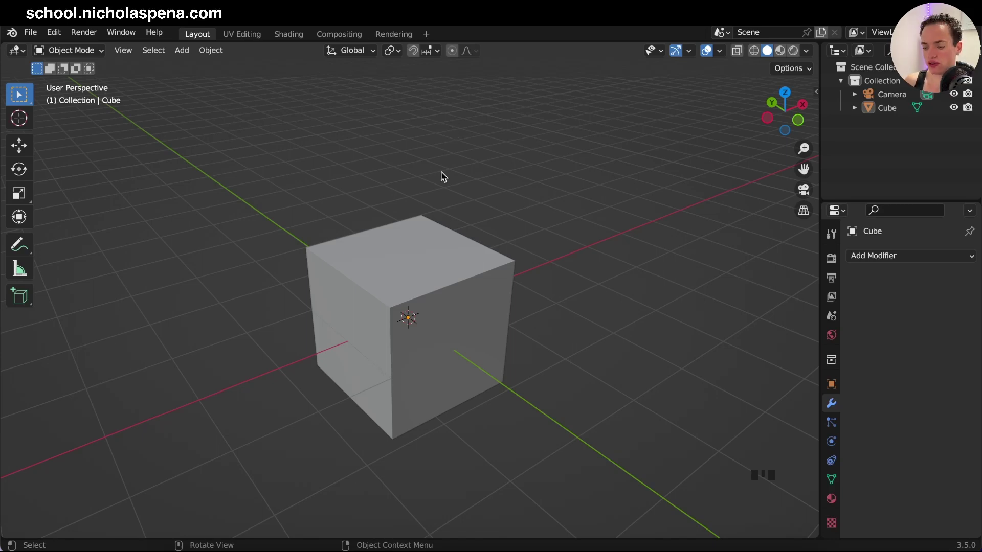
Add a Bezier curve to the scene.
click(449, 293)
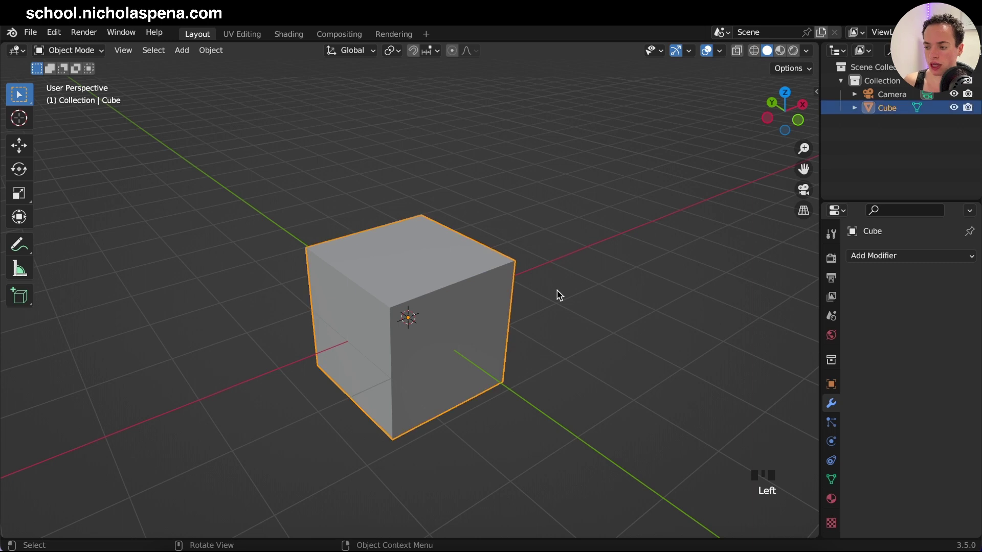
key(KP_7)
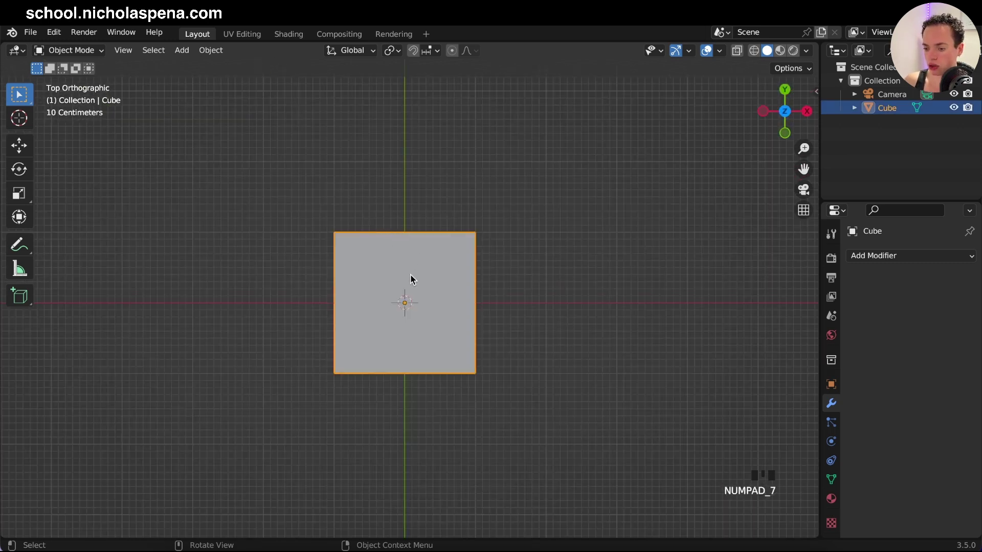
middle_drag(399, 273, 496, 266)
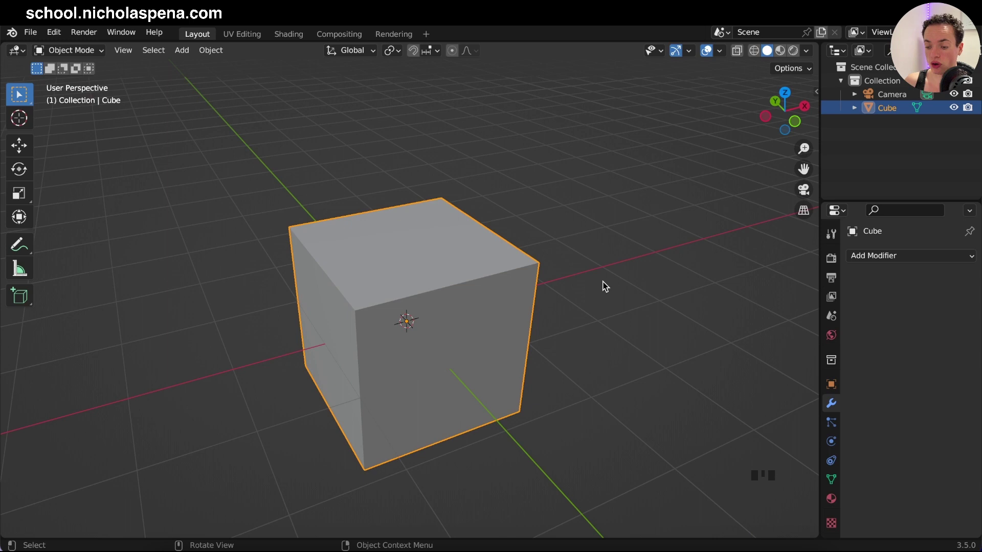
key(shift+a)
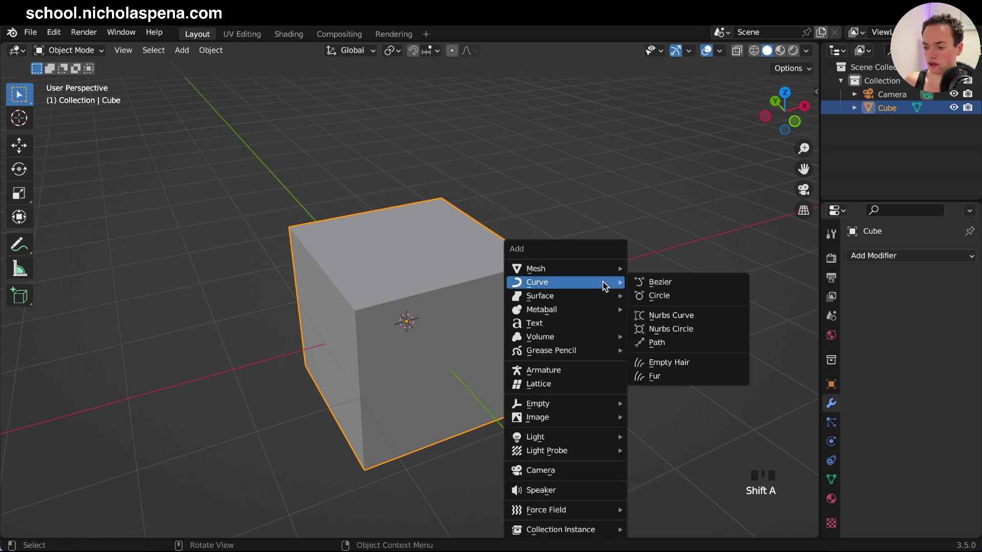
click(654, 281)
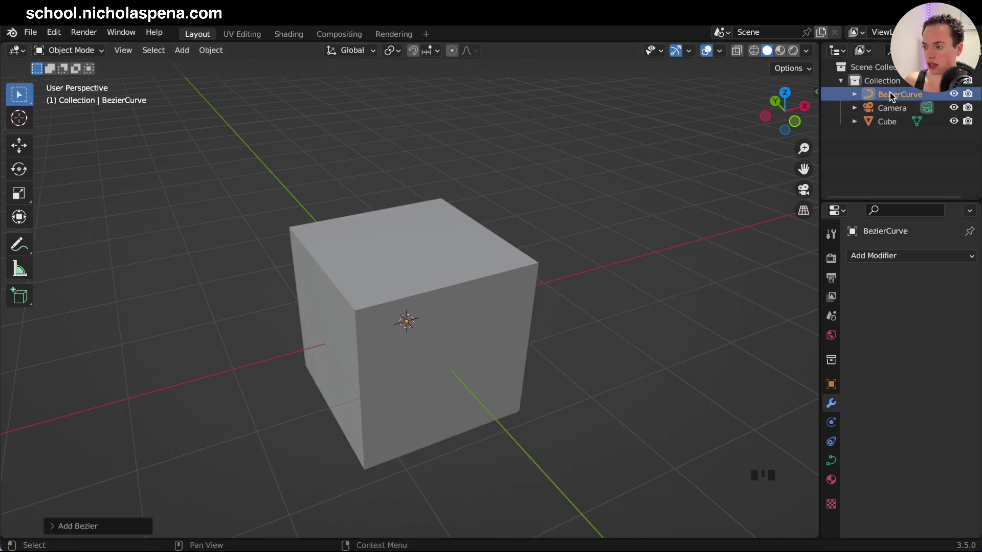
Hide the cube so that only the new Bezier curve is shown.
click(478, 333)
middle_drag(479, 333, 479, 333)
click(441, 304)
key(h)
middle_drag(440, 307, 442, 306)
click(443, 306)
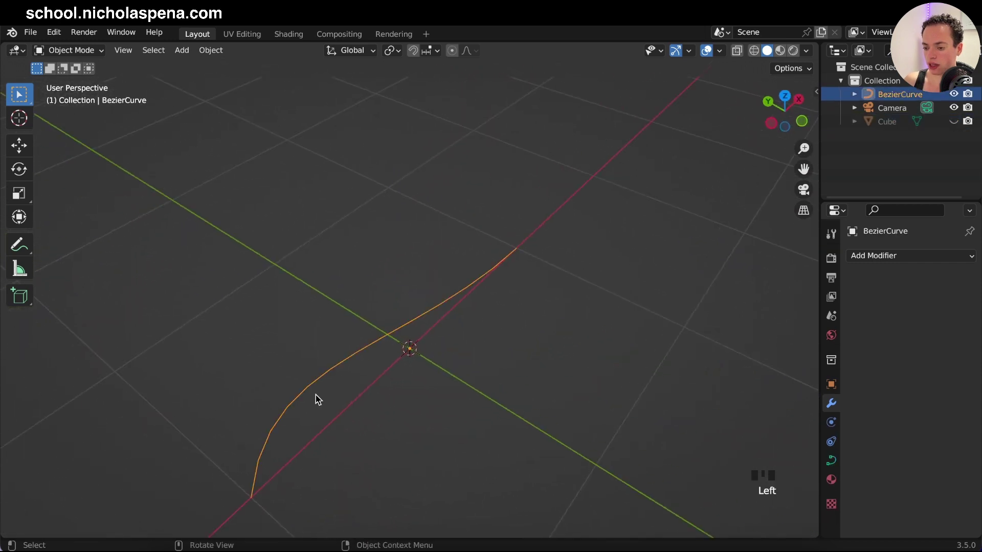
Enter Edit Mode on the Bezier curve and delete all of its default control points.
middle_drag(486, 341, 487, 341)
key(Tab)
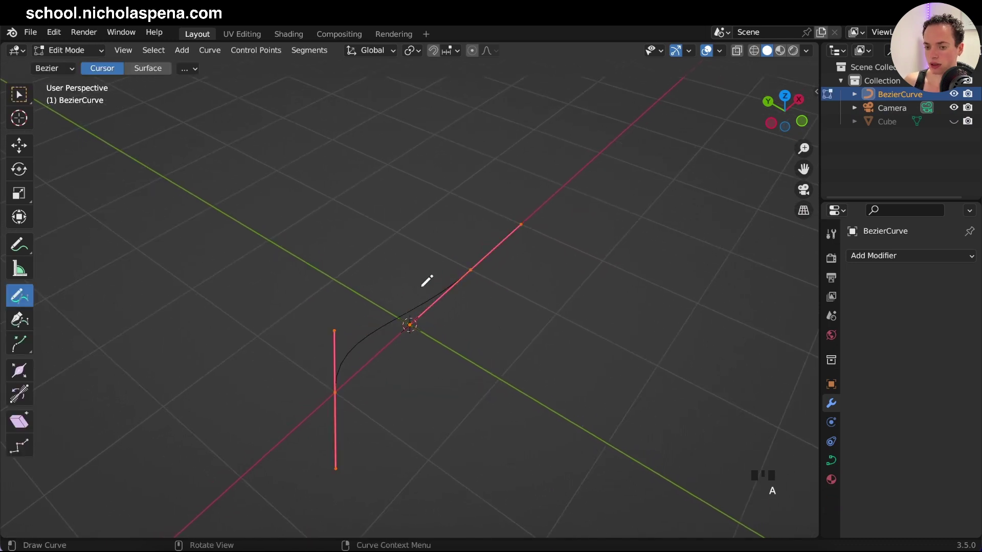
middle_drag(441, 345, 330, 357)
key(x)
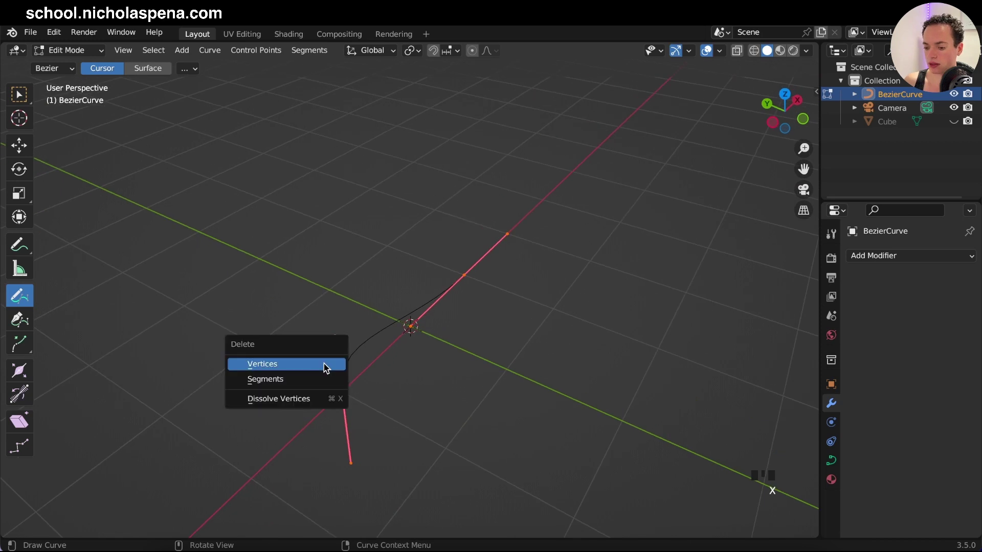
click(265, 365)
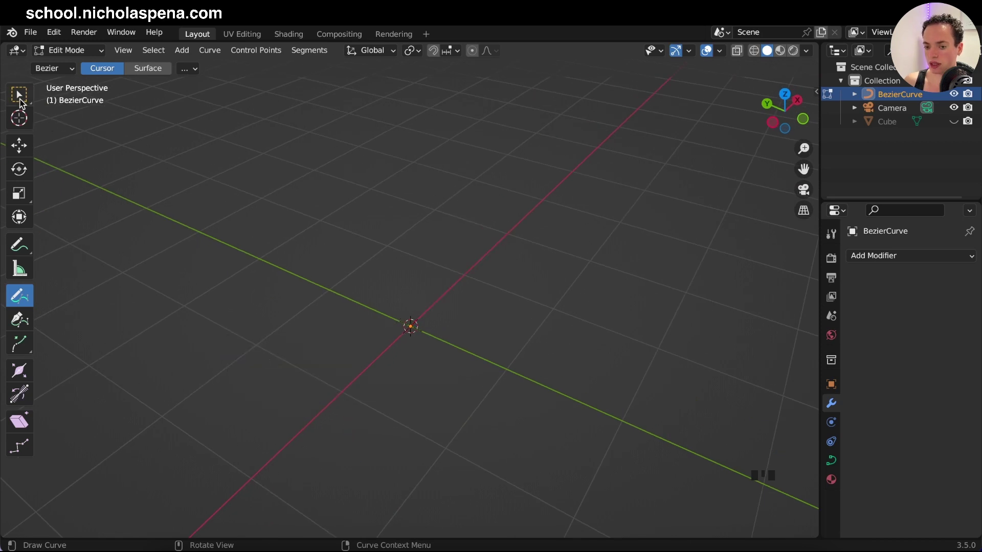
Unhide the cube and, in the top view, draw a wavy freehand curve running past two opposite sides of it, then return to Object Mode.
click(18, 299)
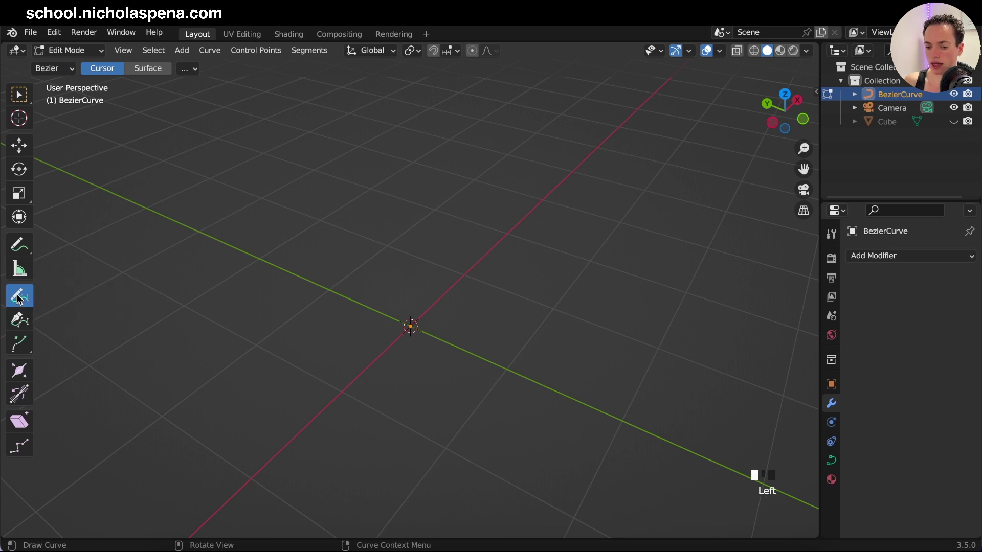
click(17, 300)
key(t)
key(t)
key(t)
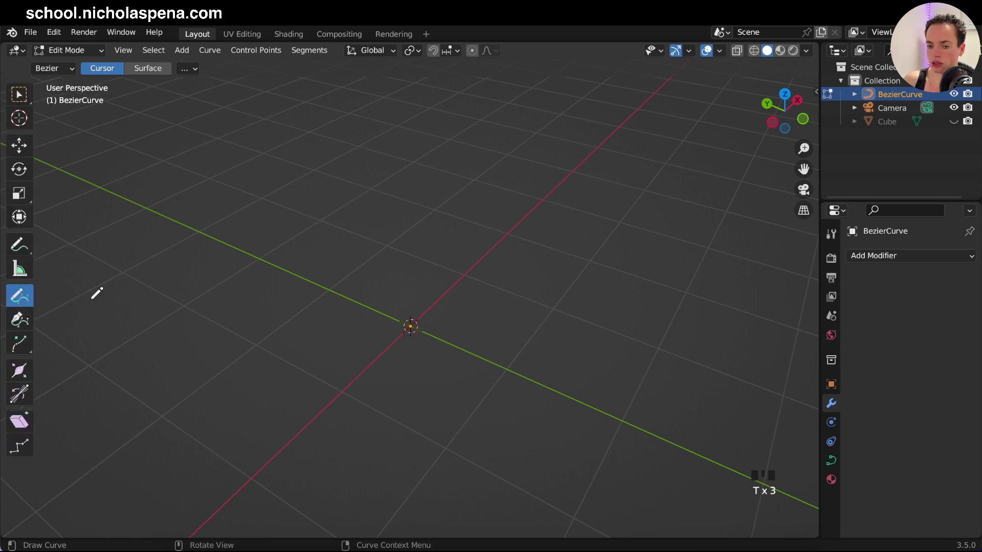
key(KP_7)
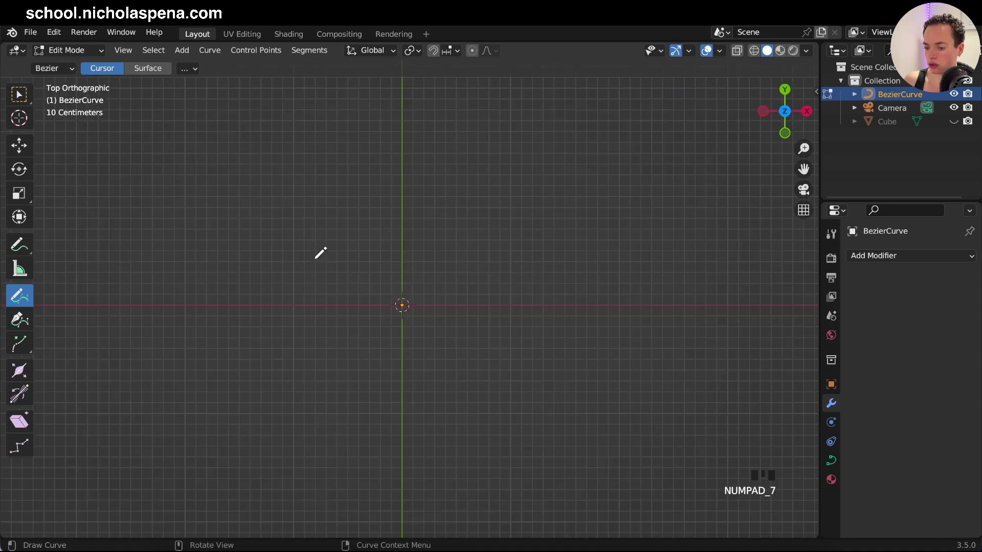
key(super)
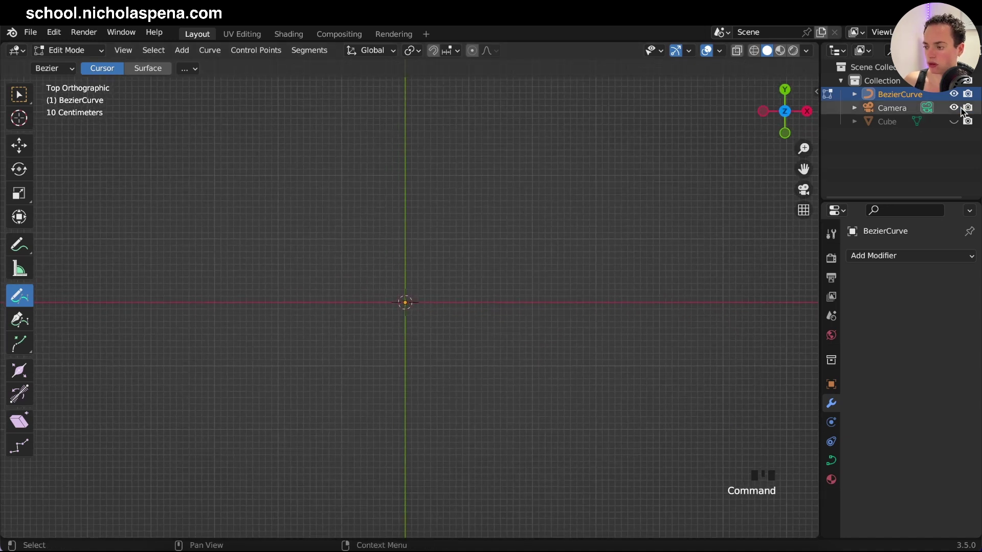
click(954, 121)
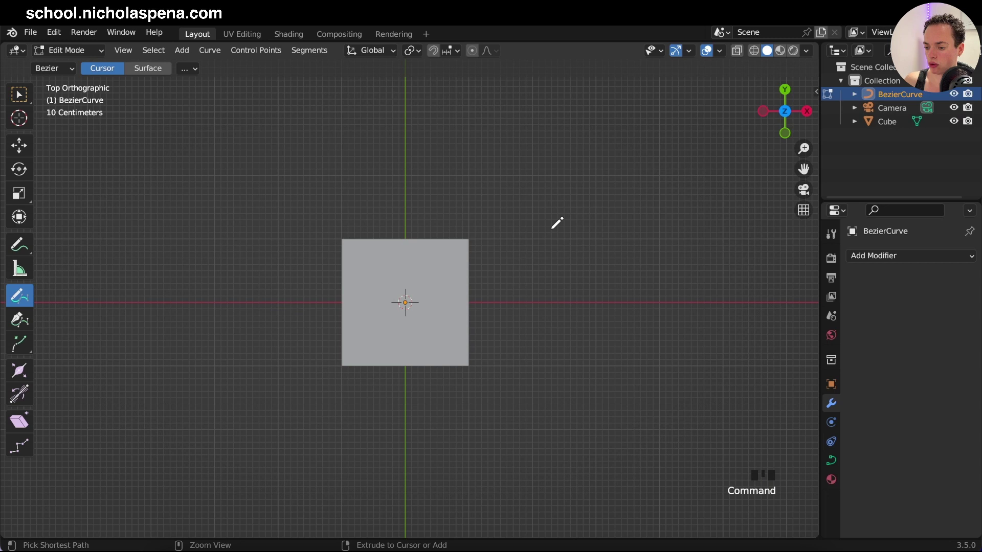
super+scroll(557, 221, up, 3)
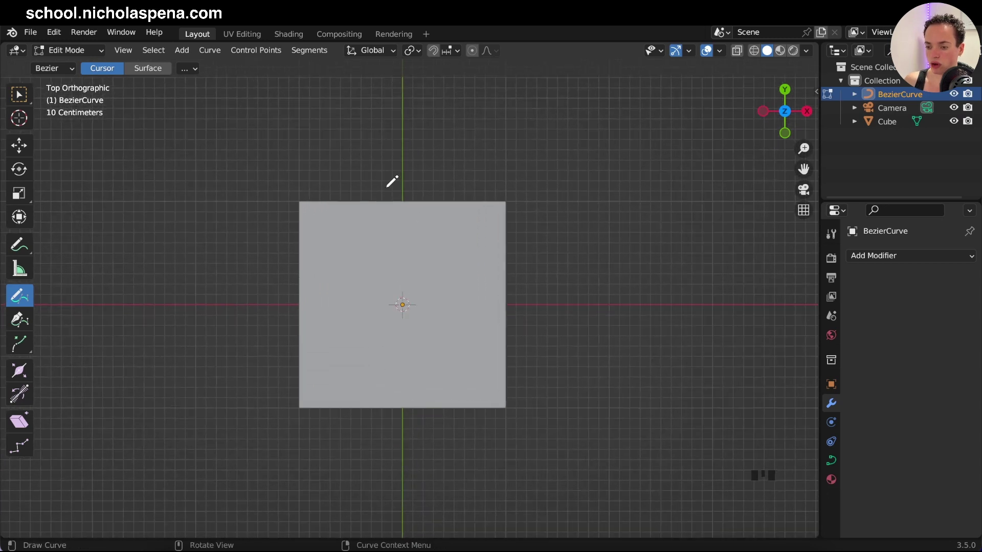
mouse_move(328, 164)
mouse_down()
mouse_move(370, 196)
mouse_move(393, 350)
mouse_move(444, 397)
mouse_move(426, 493)
mouse_up()
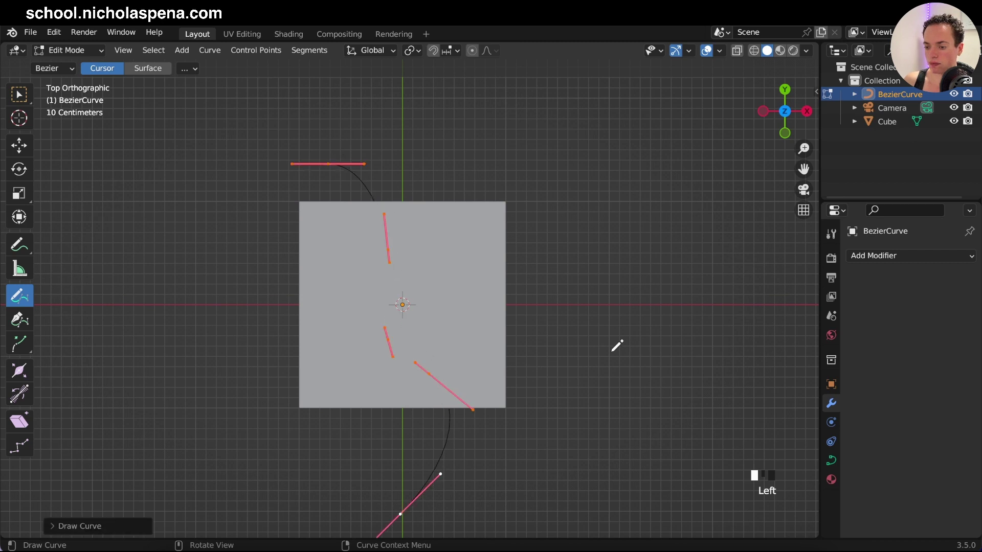
key(Tab)
Convert the drawn curve to a mesh.
scroll(518, 354, up, 10)
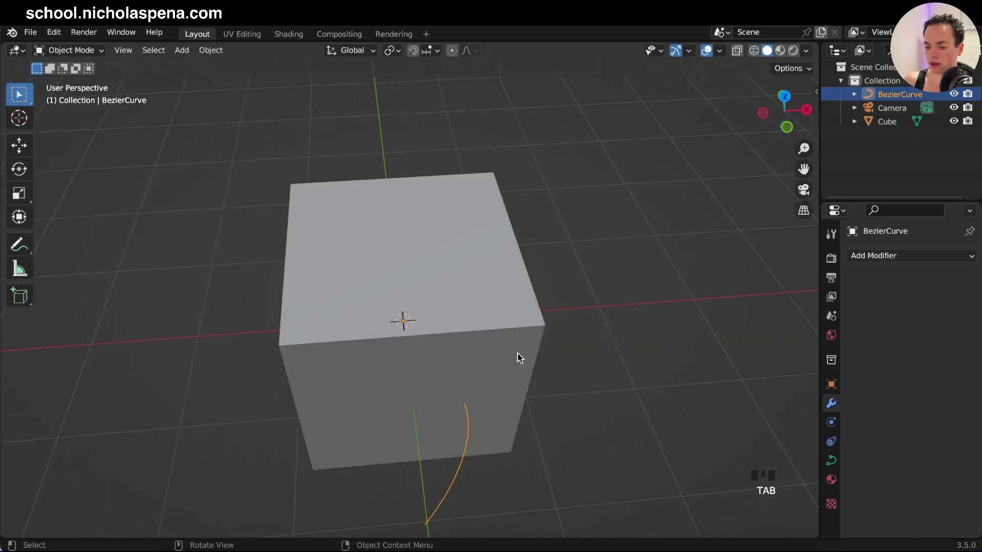
scroll(518, 353, down, 3)
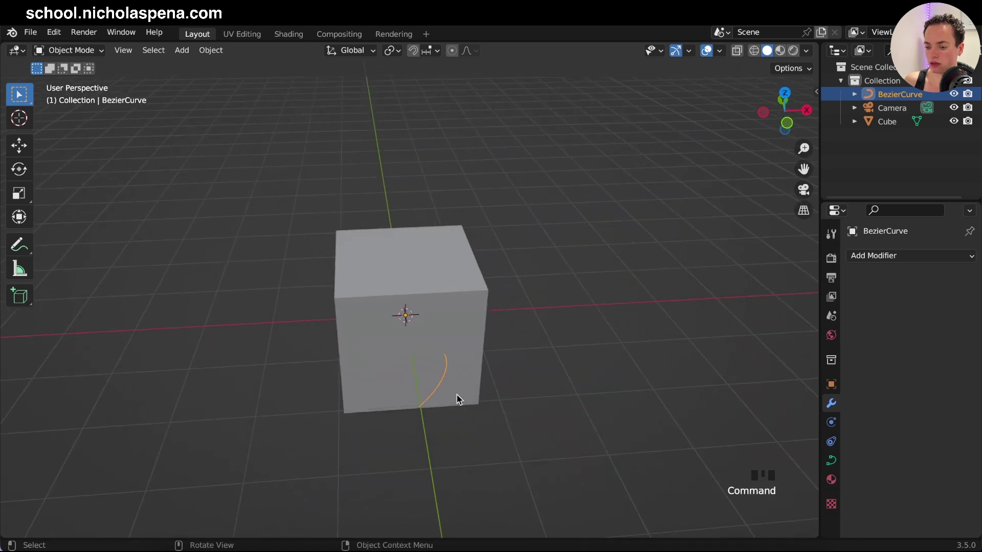
key(KP_7)
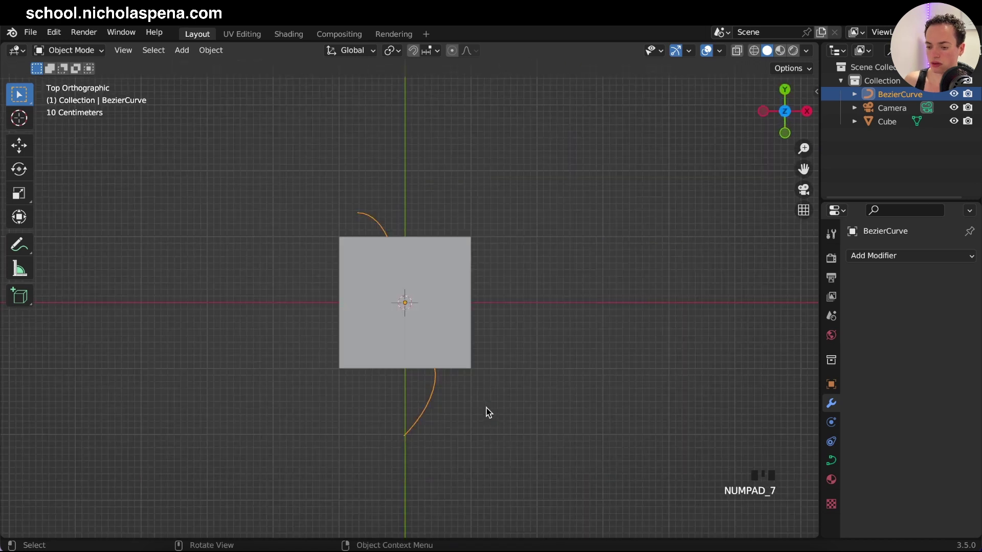
scroll(455, 340, up, 10)
key(KP_7)
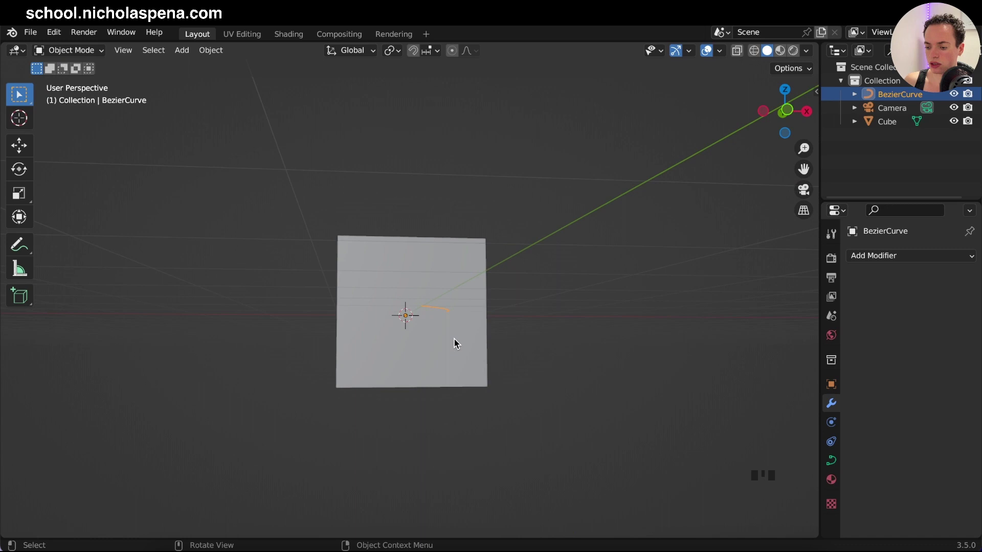
scroll(455, 342, up, 10)
scroll(454, 339, down, 2)
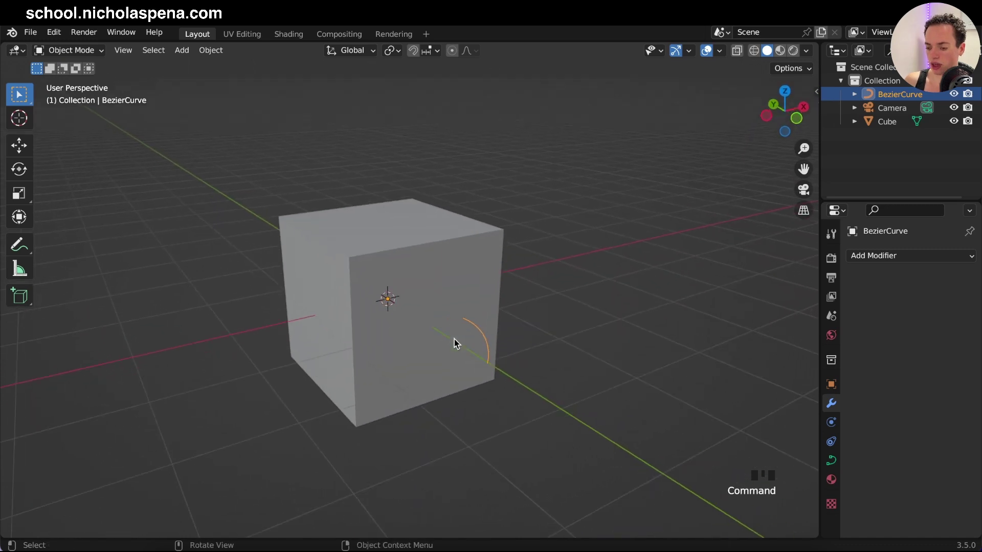
right_click(486, 336)
mouse_move(486, 337)
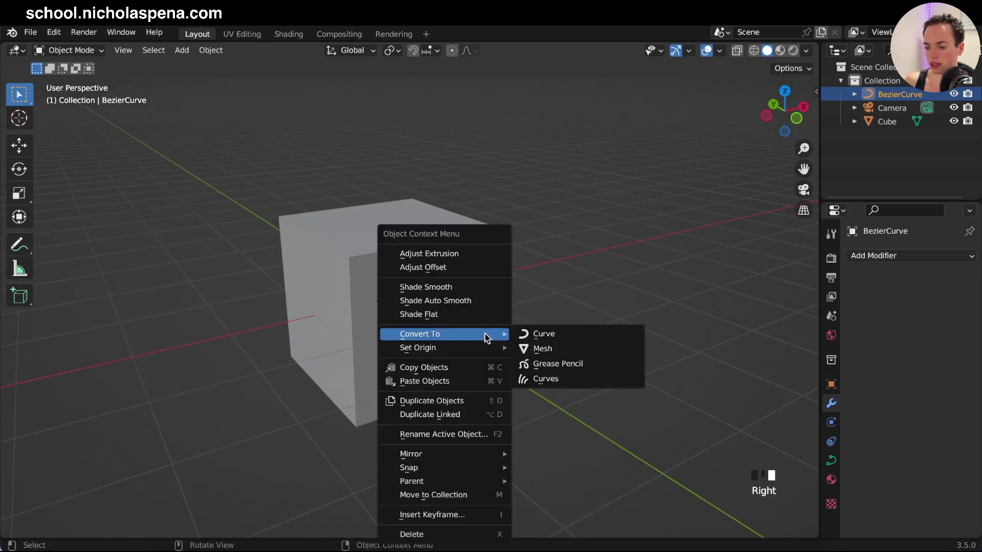
click(566, 349)
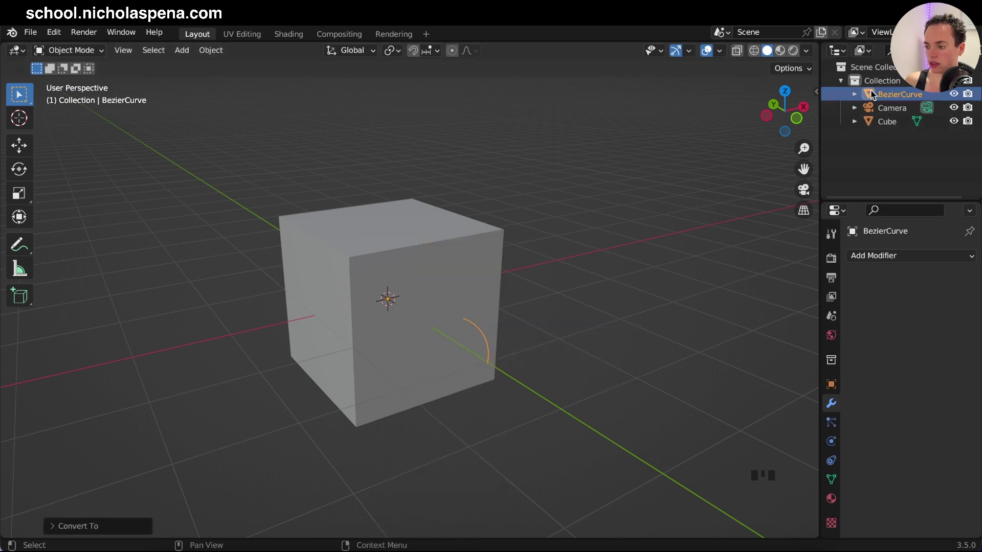
Hide the cube and enter Edit Mode on the converted curve mesh.
click(953, 121)
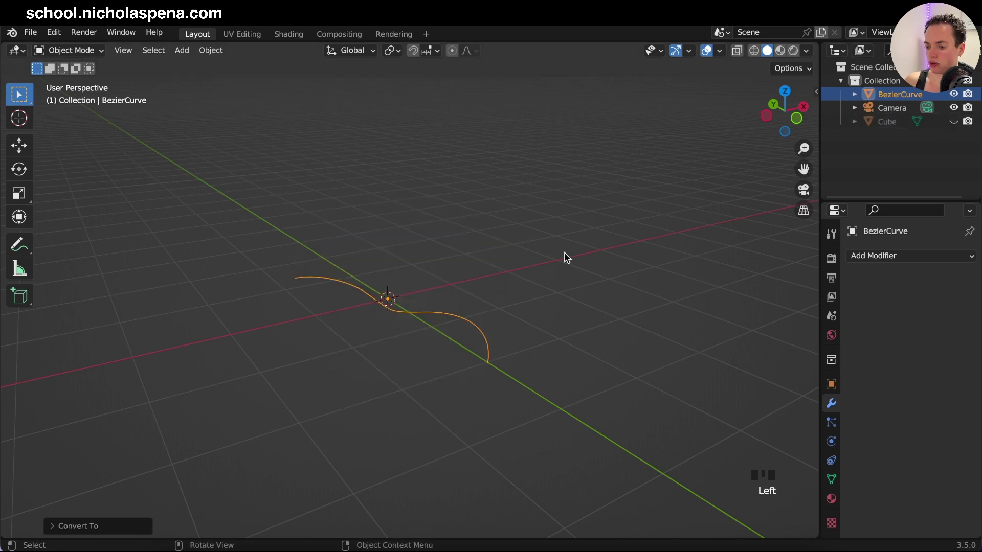
click(487, 344)
middle_drag(482, 344, 483, 340)
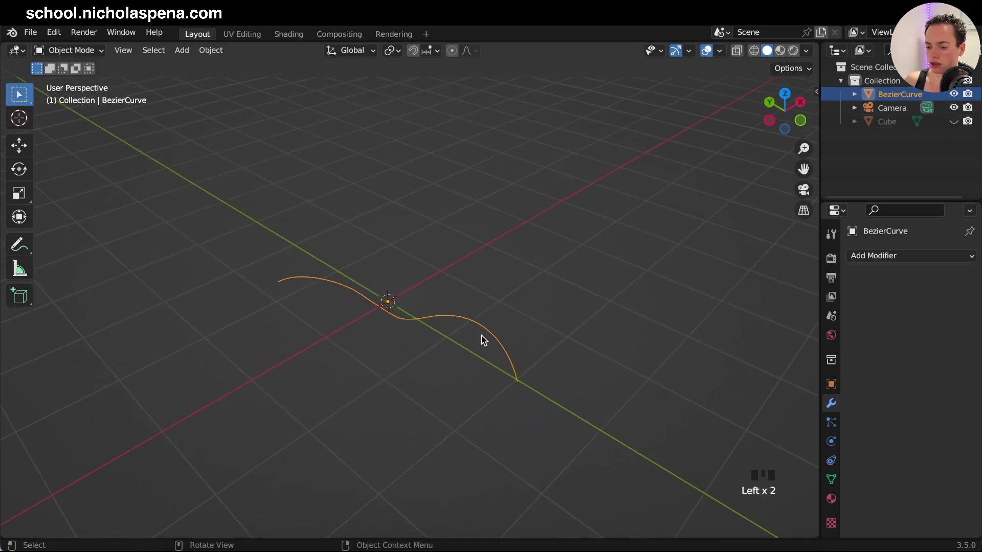
key(Tab)
scroll(480, 335, up, 5)
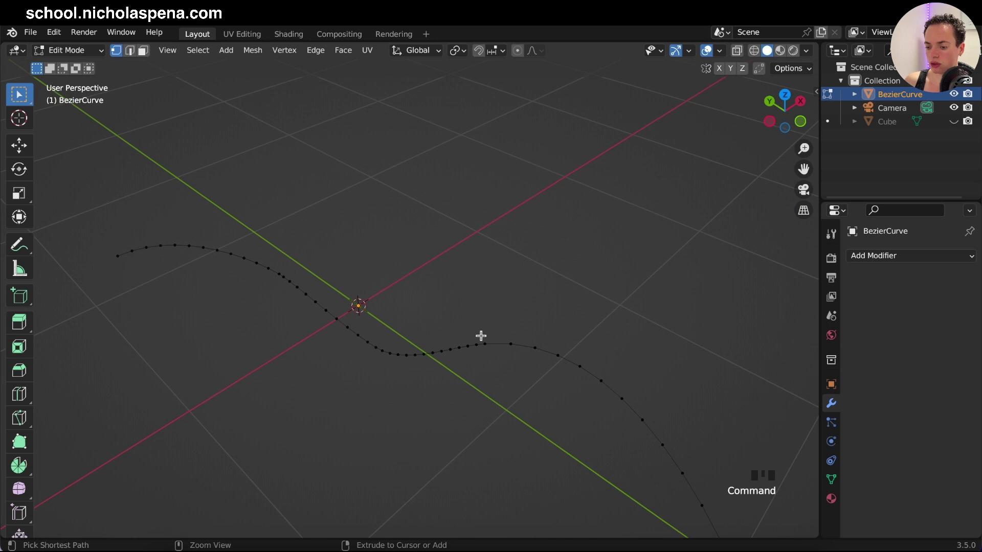
Examine the spacing and density of the vertices along the converted curve mesh.
click(534, 349)
click(397, 353)
click(346, 326)
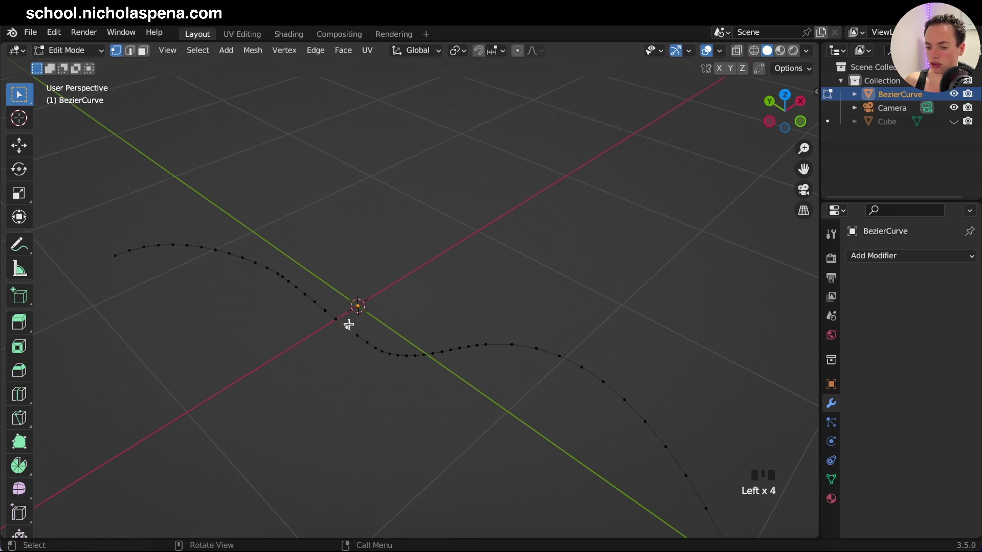
click(316, 303)
shift+scroll(503, 416, down, 2)
shift+scroll(504, 415, down, 2)
ctrl+scroll(504, 415, down, 4)
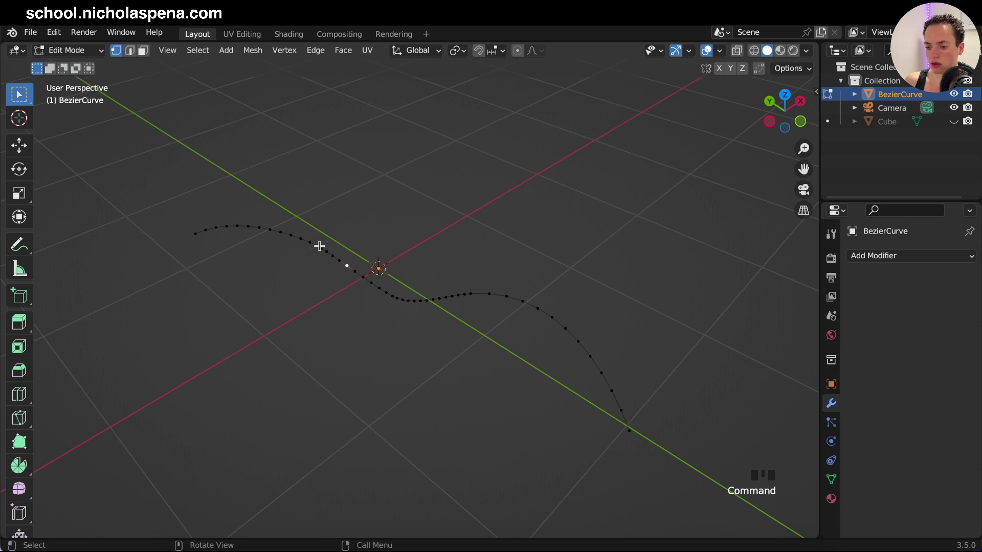
ctrl+scroll(566, 392, down, 2)
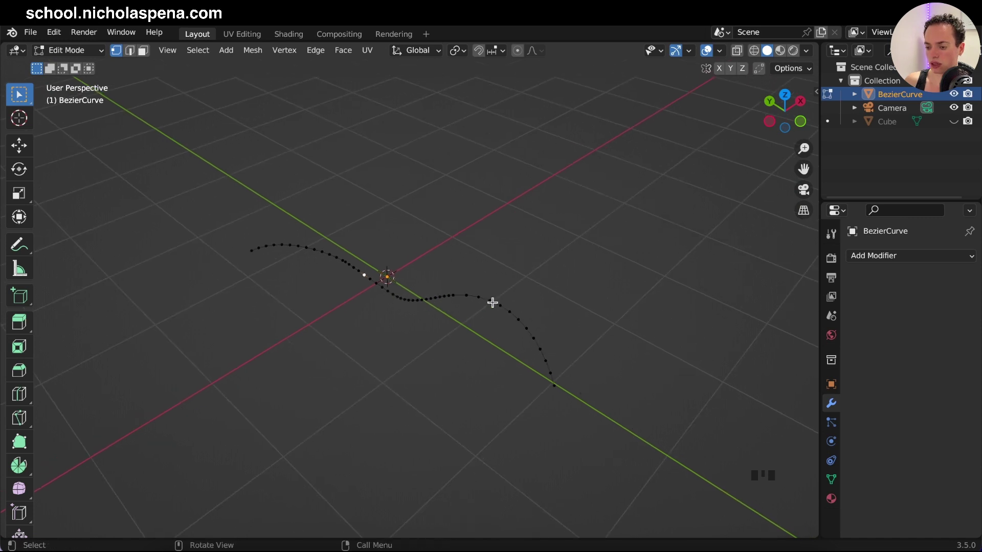
Apply Checker Deselect to all of the curve mesh's vertices and dissolve the alternating vertices left selected.
key(a)
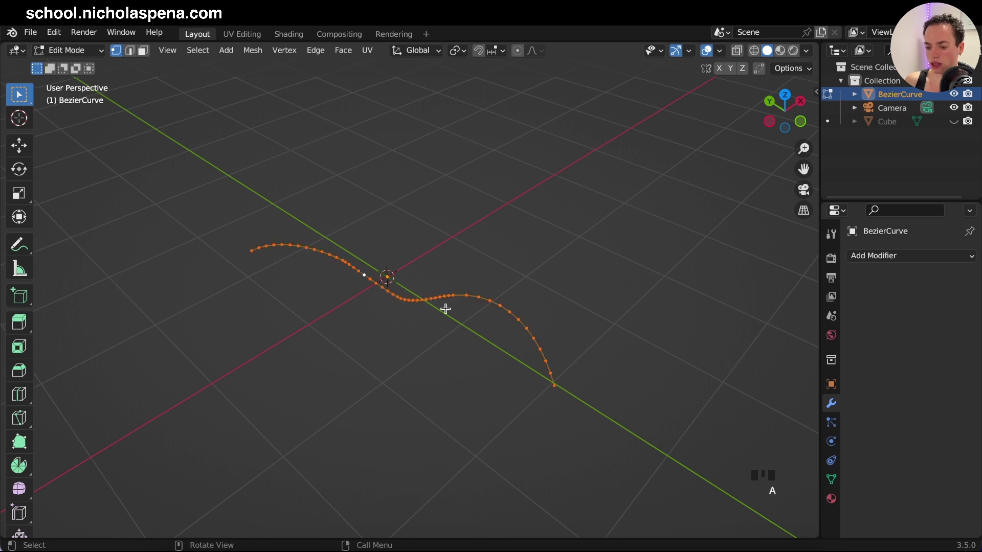
ctrl+scroll(445, 308, up, 3)
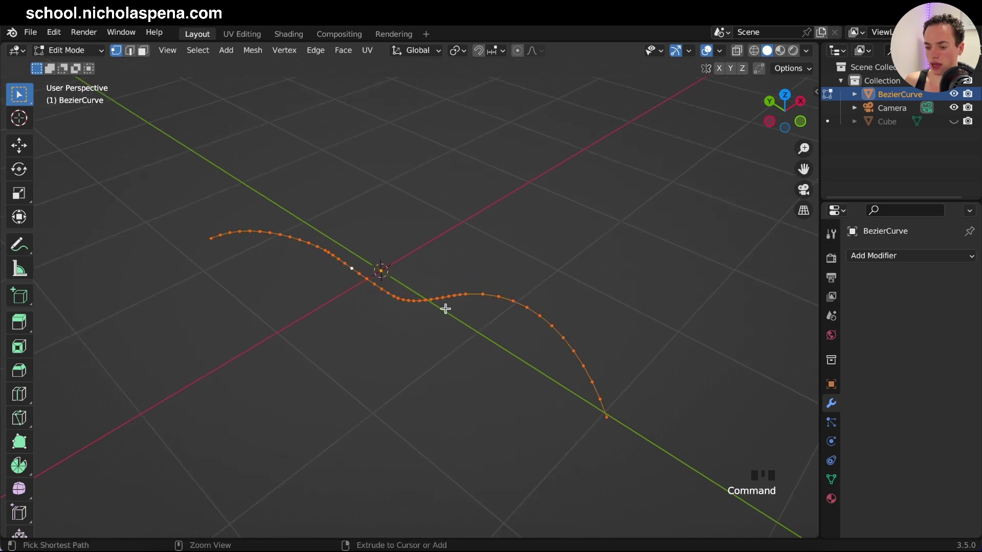
click(197, 51)
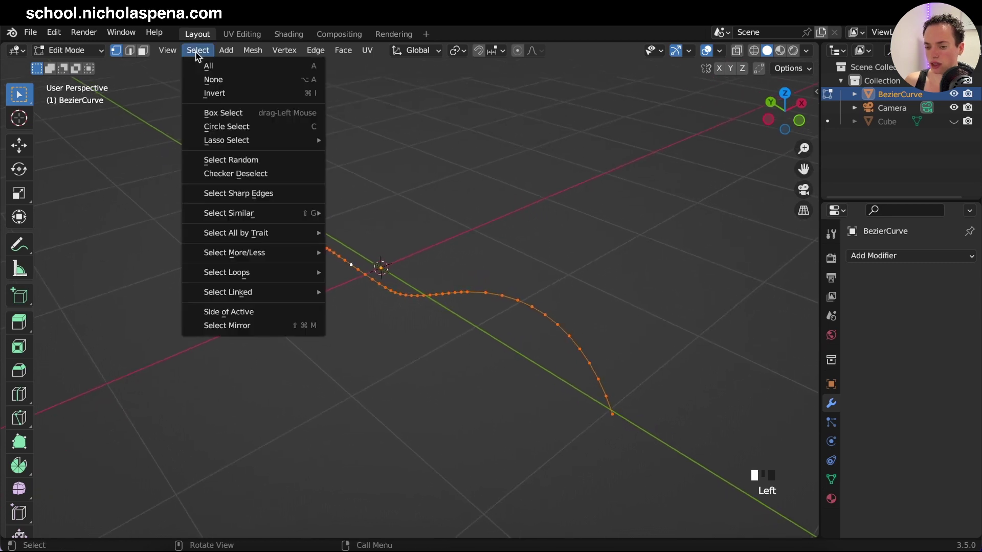
click(240, 174)
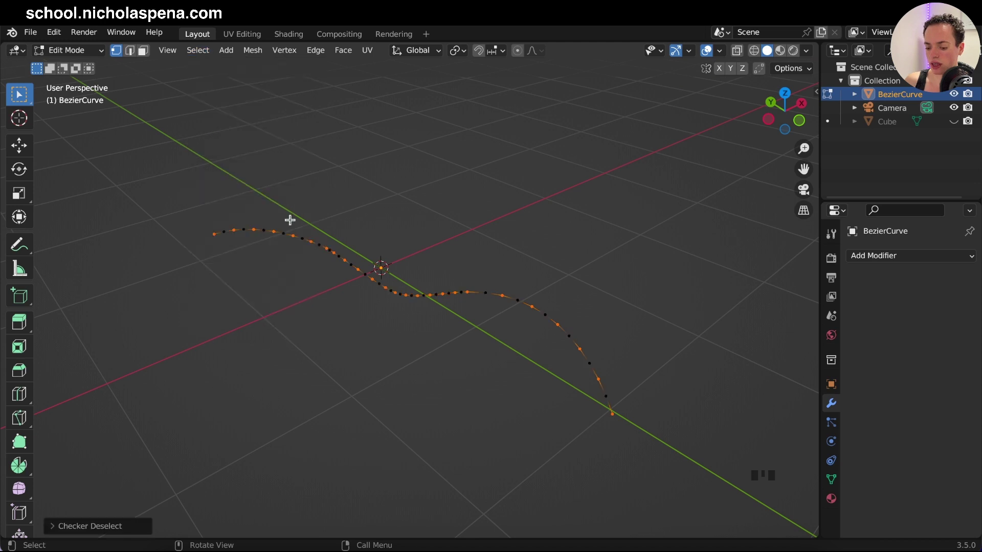
key(x)
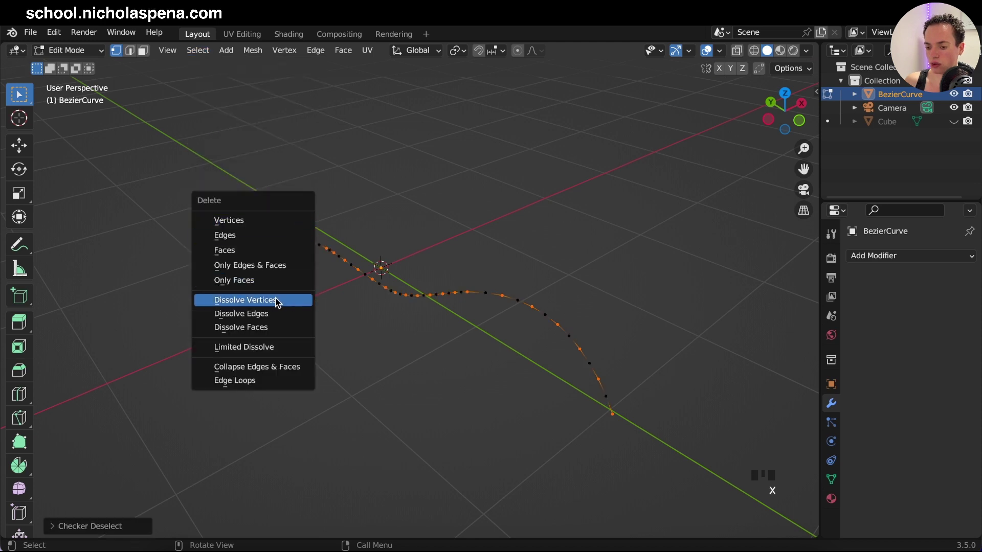
click(269, 303)
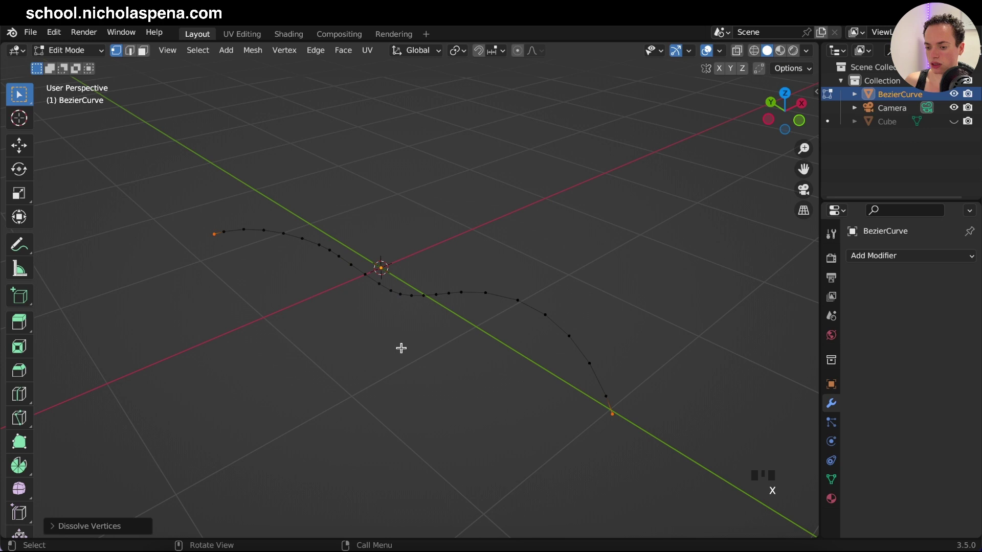
Extrude all of the curve mesh's vertices upward along the global Z axis into a tall wavy wall.
middle_drag(401, 348, 401, 348)
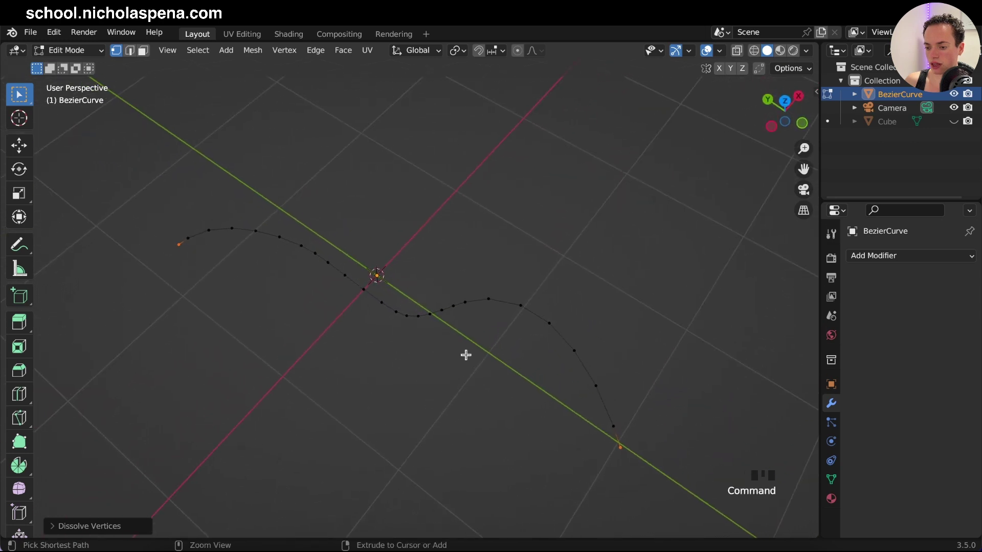
scroll(465, 353, down, 3)
key(Tab)
key(Tab)
key(a)
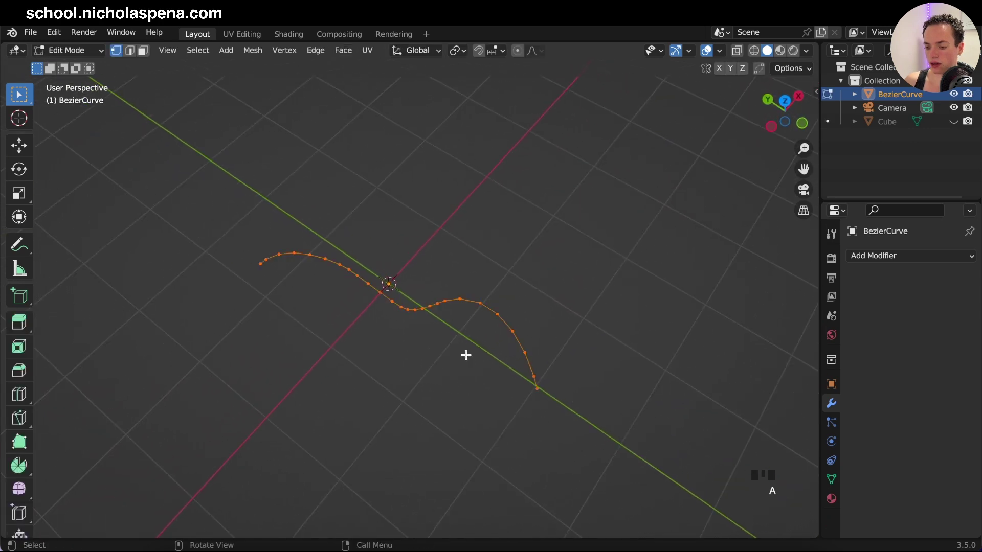
scroll(466, 355, up, 1)
middle_drag(466, 355, 466, 355)
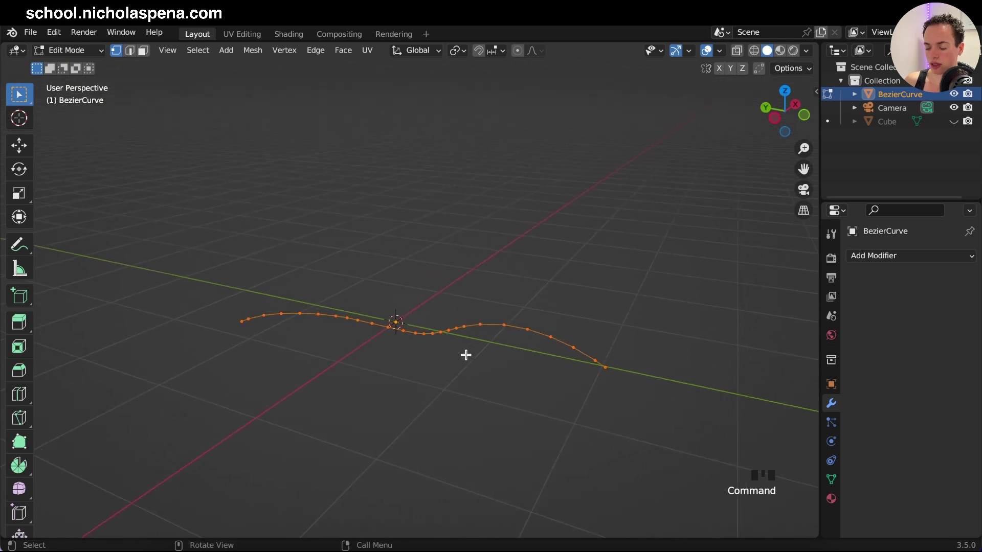
key(e)
key(z)
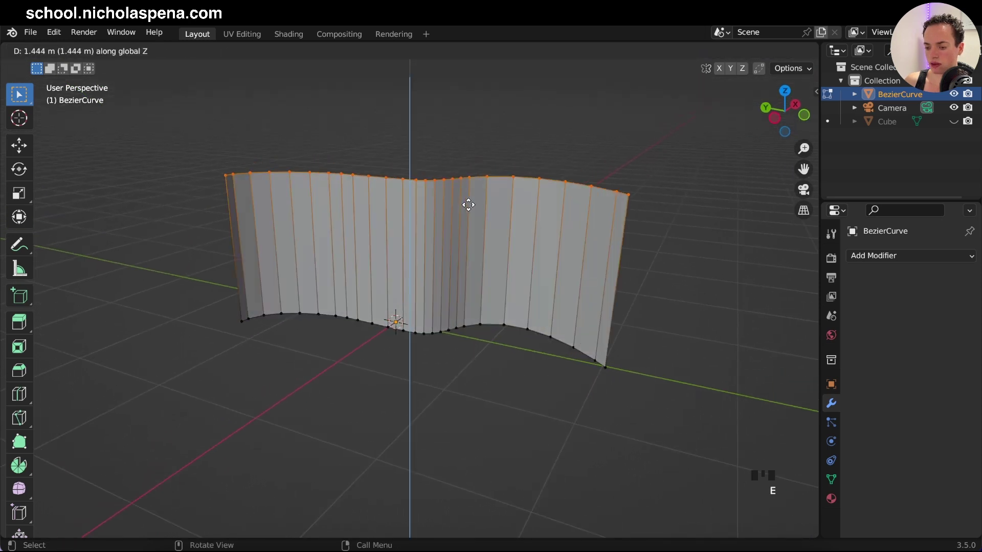
click(467, 92)
scroll(508, 210, up, 3)
ctrl+scroll(508, 210, down, 6)
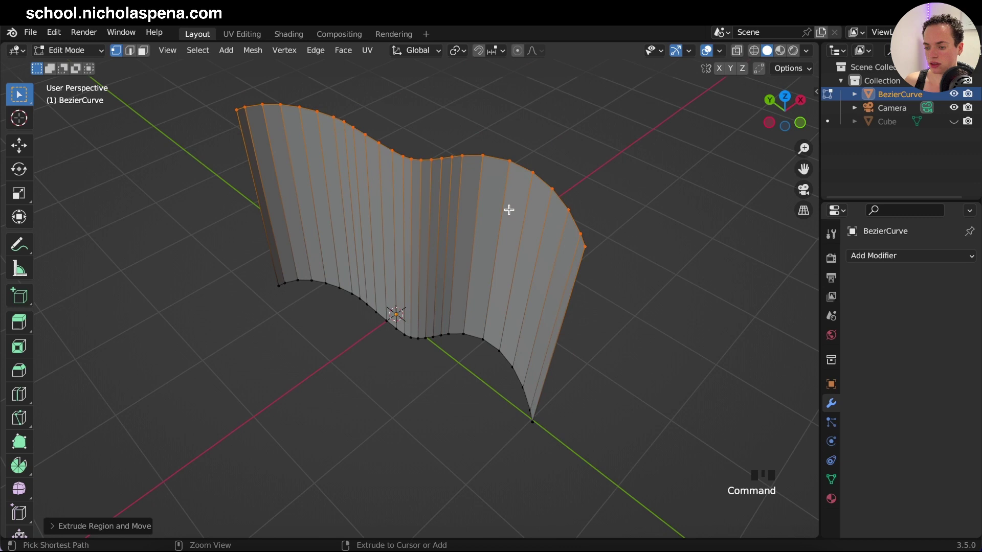
Unhide the cube and return the wavy wall to Object Mode.
click(954, 121)
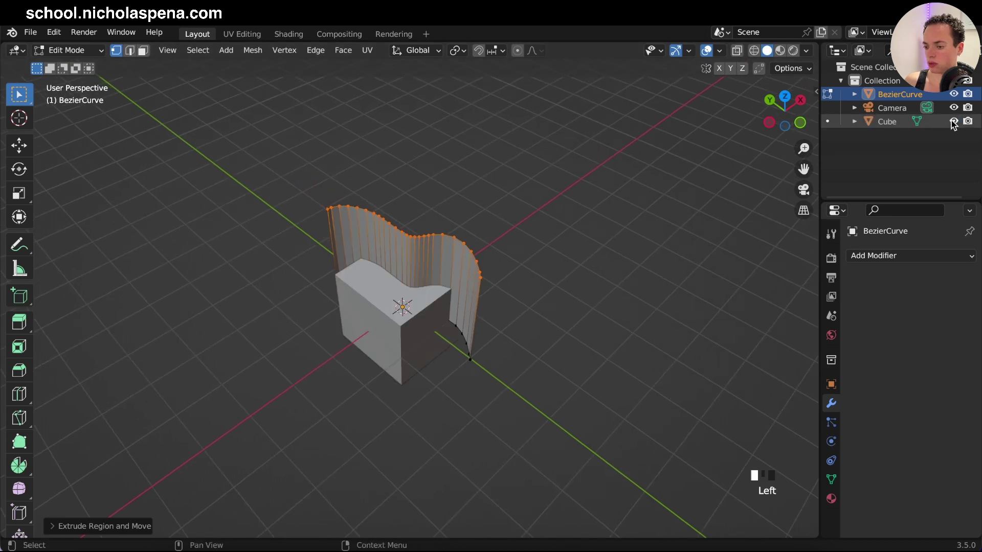
middle_drag(669, 221, 510, 176)
key(Tab)
Lower the wavy wall about 1.3 m along global Z so it spans the cube's full height.
scroll(669, 224, up, 3)
click(510, 176)
key(g)
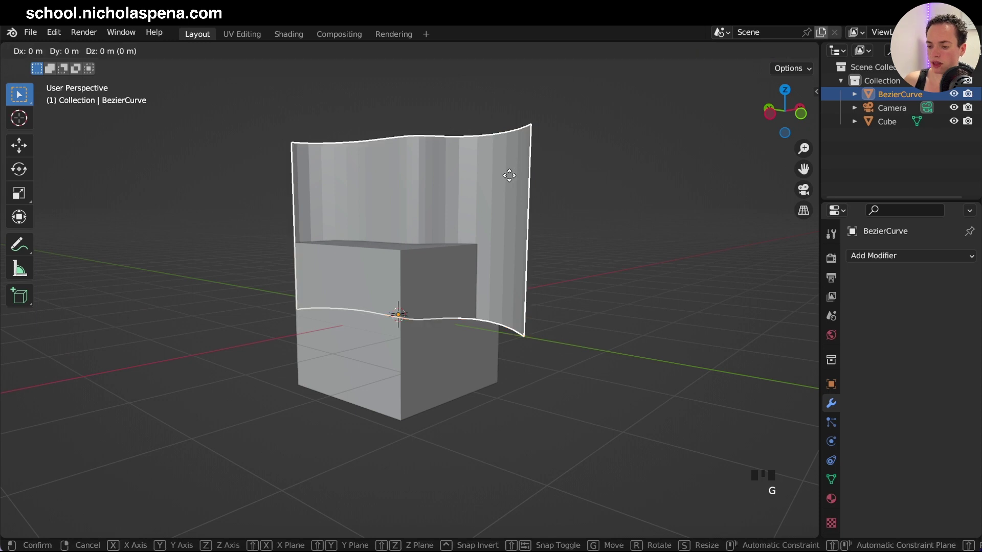
key(z)
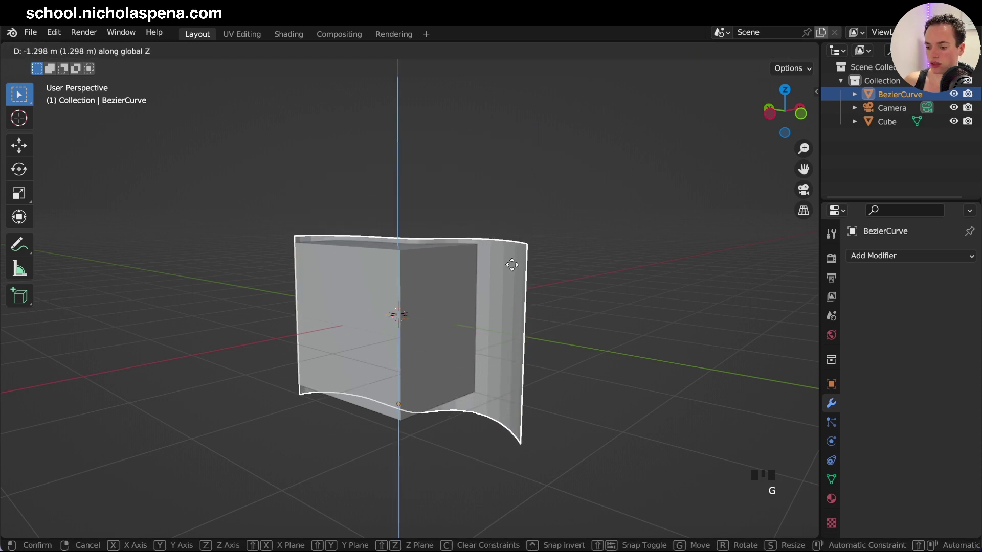
click(512, 265)
middle_drag(513, 267, 531, 279)
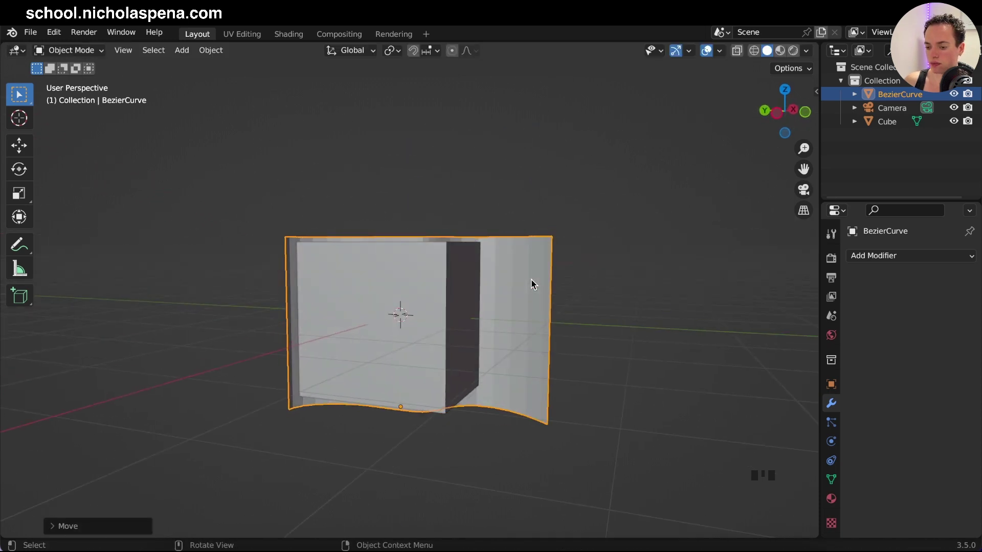
key(g)
key(z)
click(531, 278)
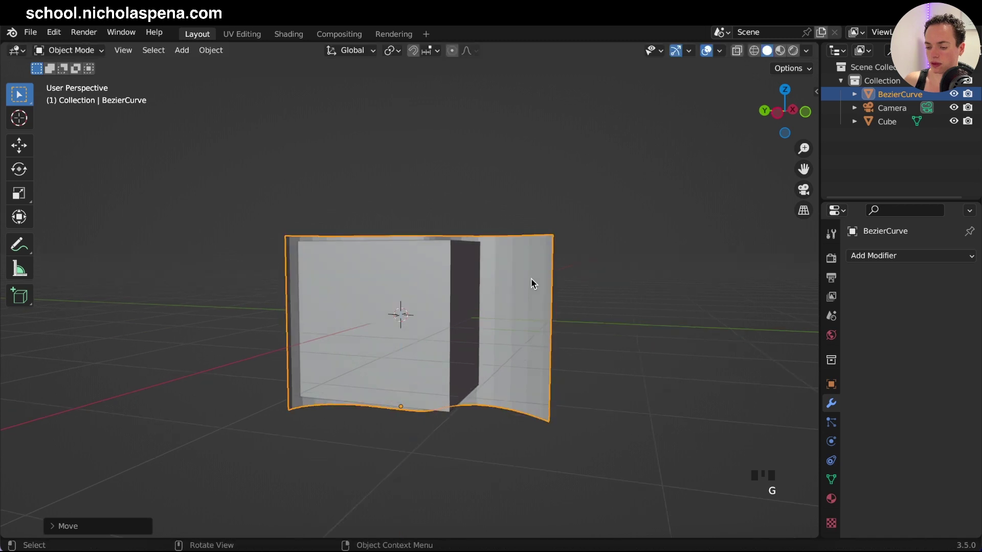
key(KP_1)
middle_drag(531, 281, 381, 235)
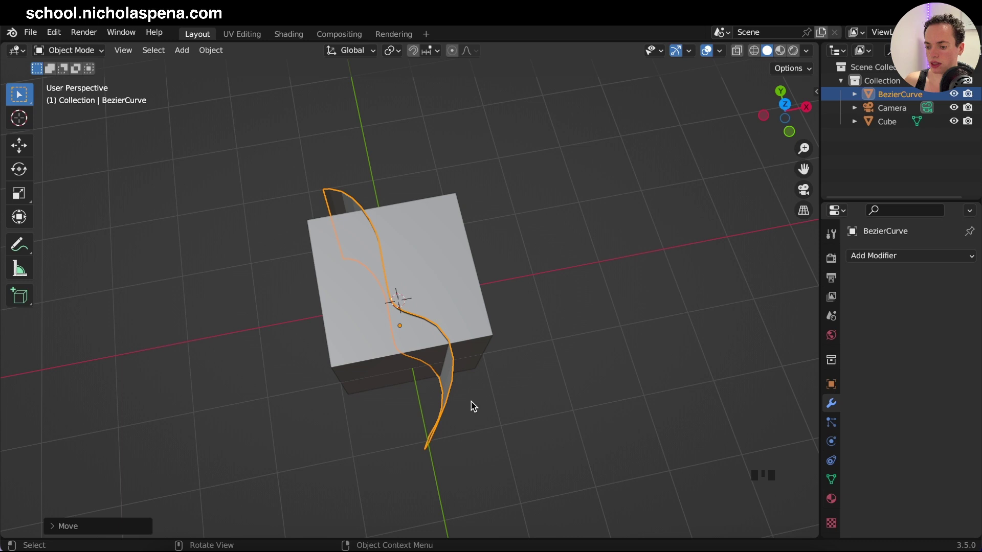
middle_drag(474, 407, 474, 417)
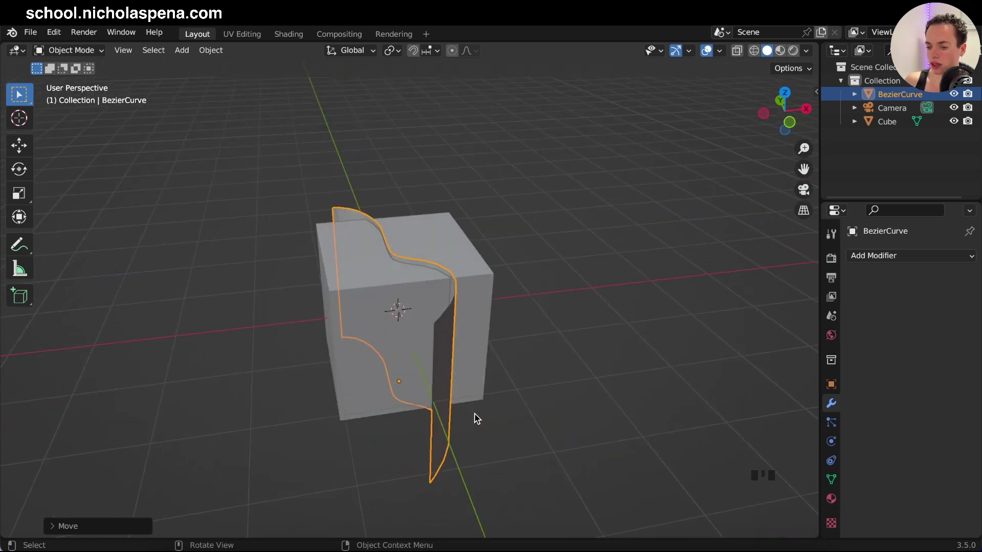
Search the add-ons in the preferences for "bool" and review Bool Tool's details and shortcuts.
click(54, 33)
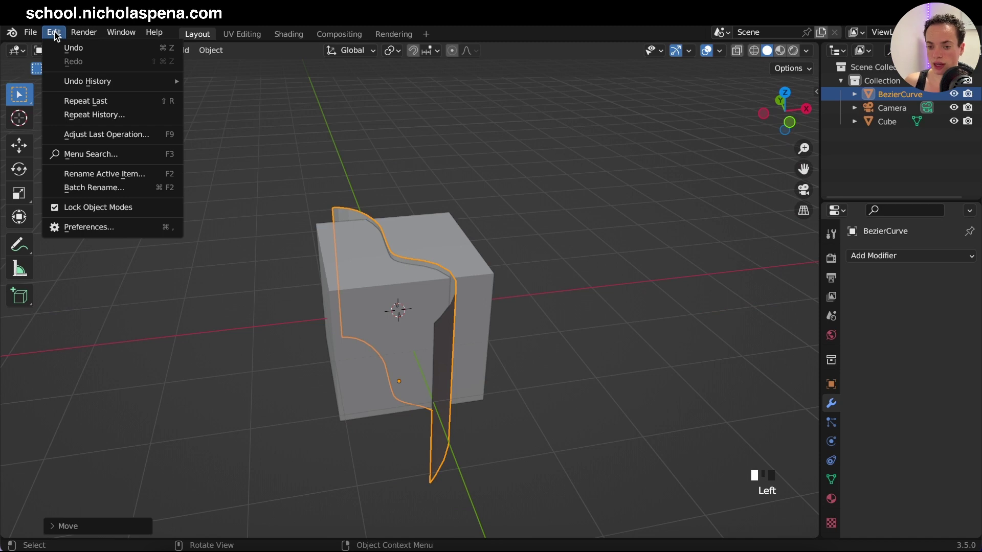
click(94, 227)
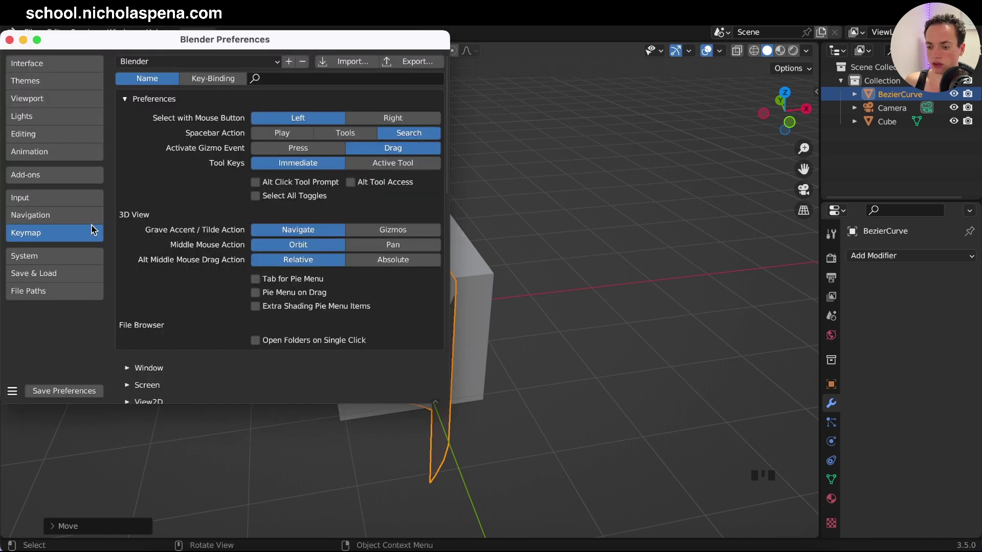
click(32, 176)
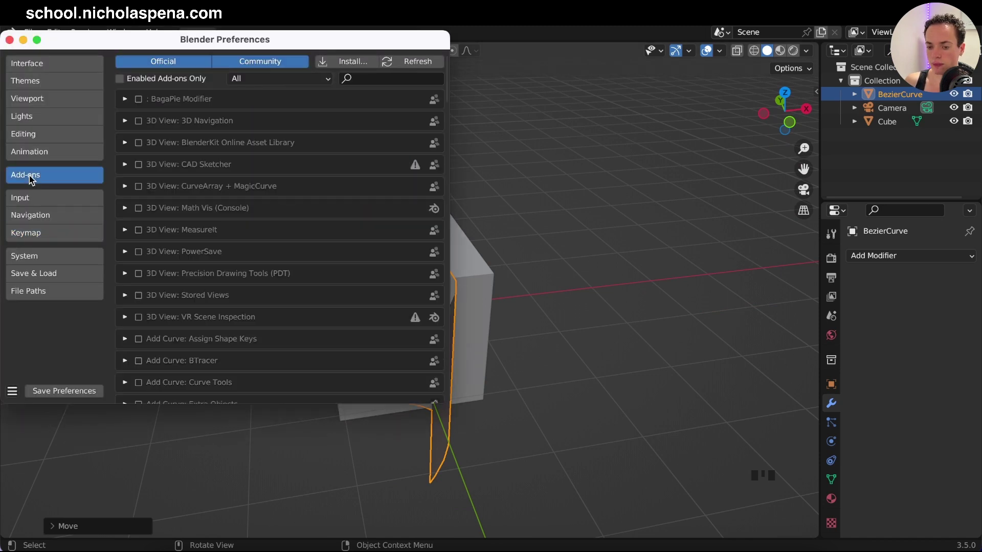
click(376, 79)
text(bool)
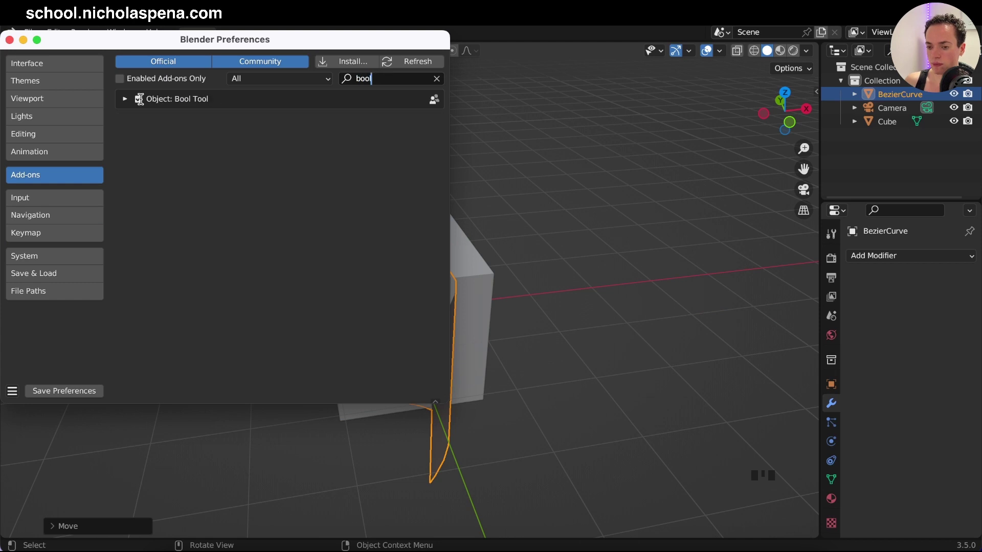
click(125, 100)
click(125, 100)
scroll(223, 224, down, 3)
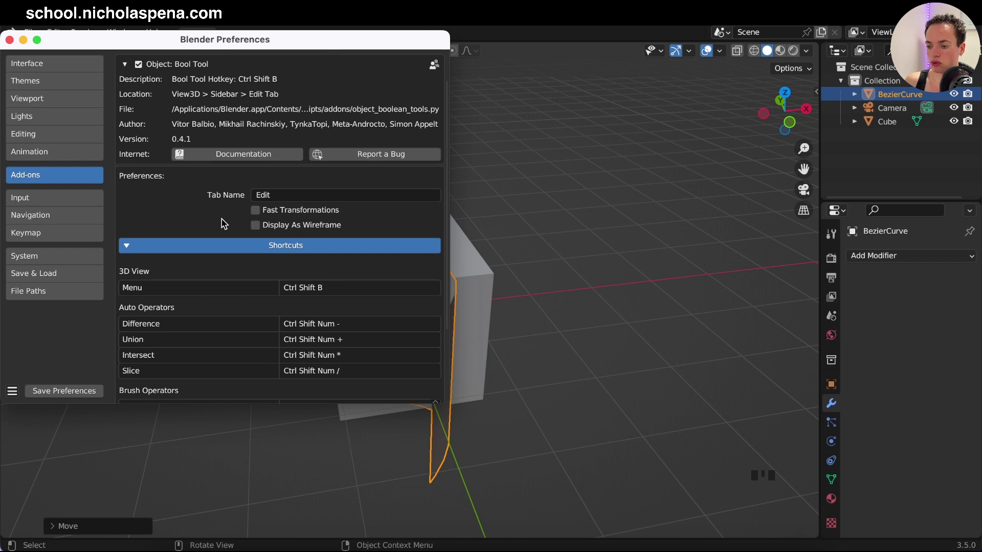
scroll(223, 224, down, 2)
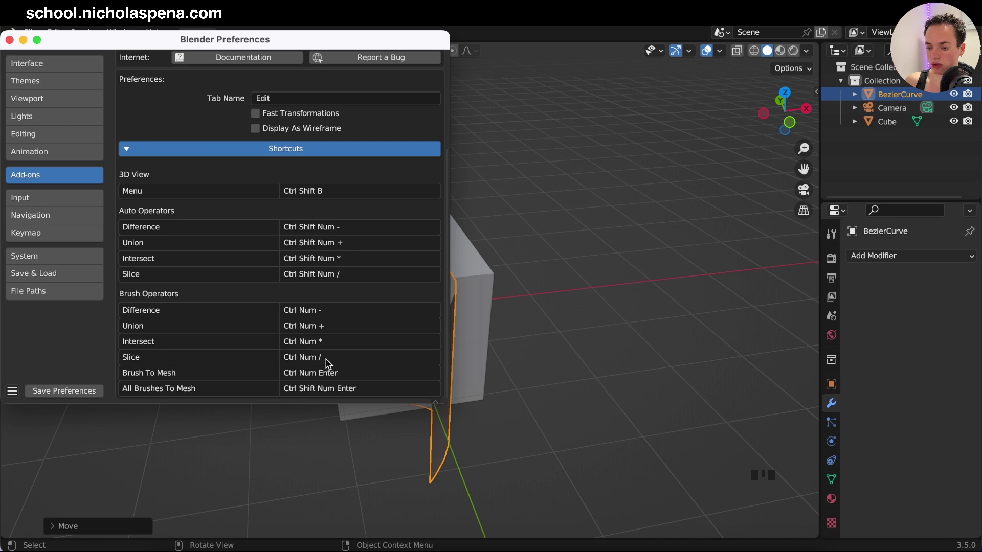
Search the keymap for "bool", check the shortcut assigned to Brush Slice, and close the preferences.
click(37, 235)
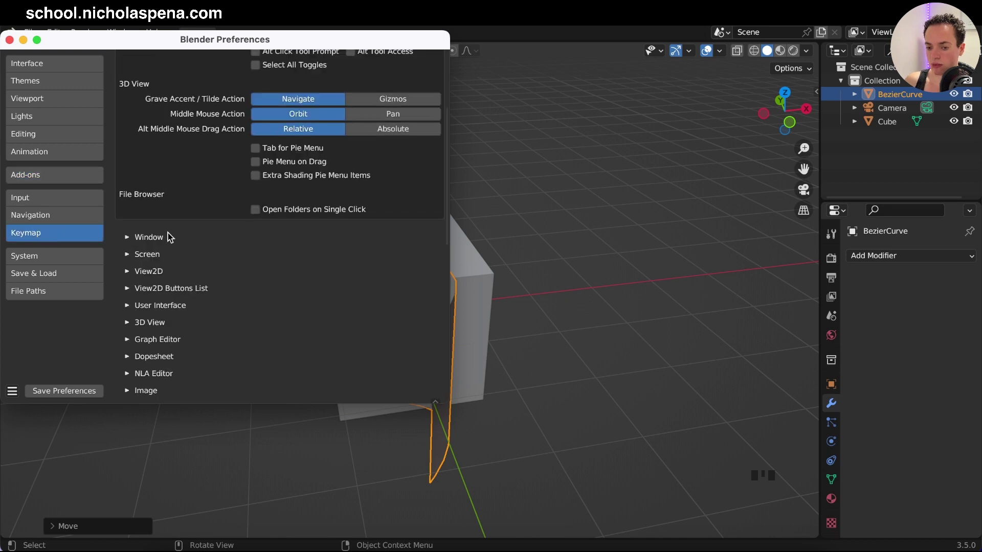
scroll(172, 236, up, 5)
click(327, 79)
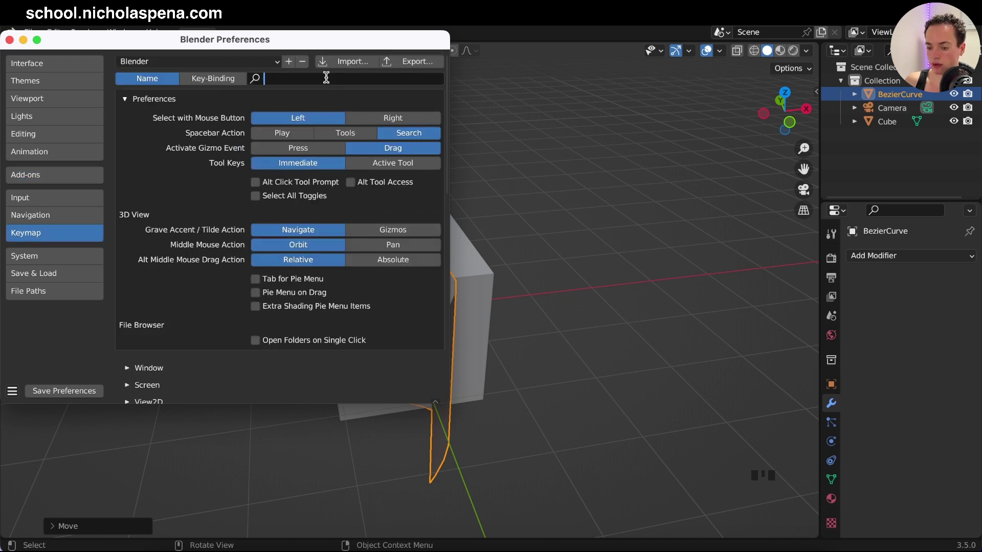
text(bool)
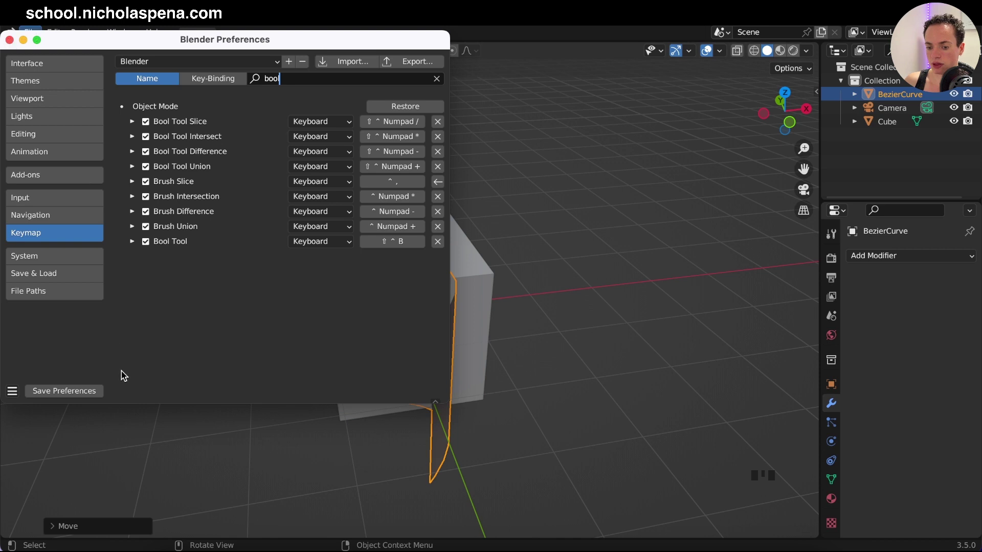
click(9, 40)
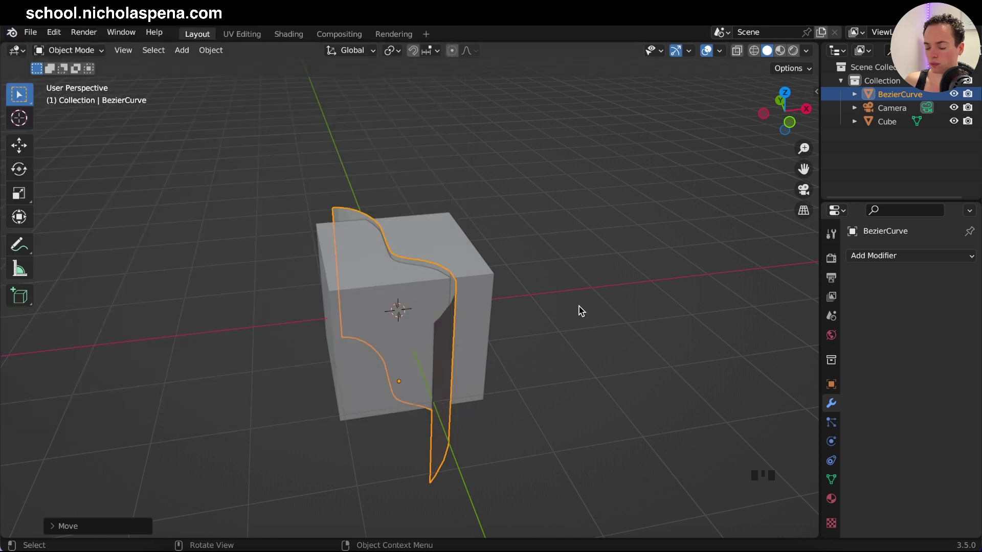
Select the wavy wall and the cube, with the cube active, and cut the cube with Bool Tool's Brush Slice.
click(454, 391)
middle_drag(441, 388, 465, 367)
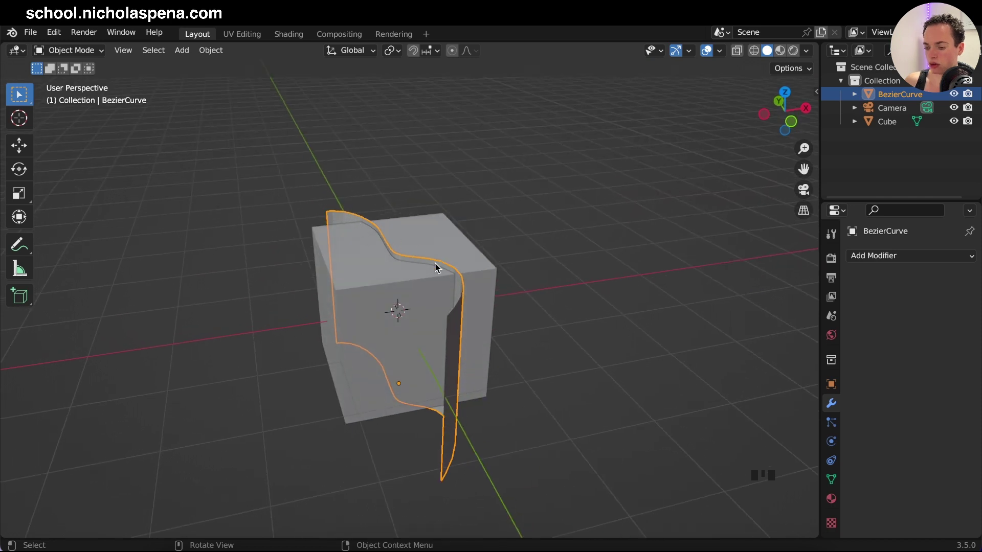
middle_drag(458, 384, 458, 385)
key(shift)
shift+click(367, 296)
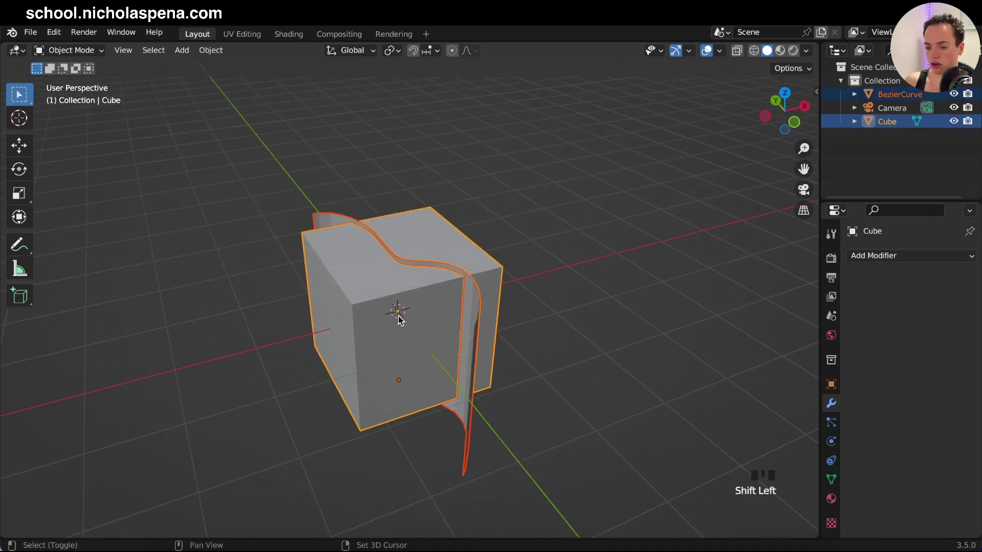
middle_drag(549, 280, 549, 280)
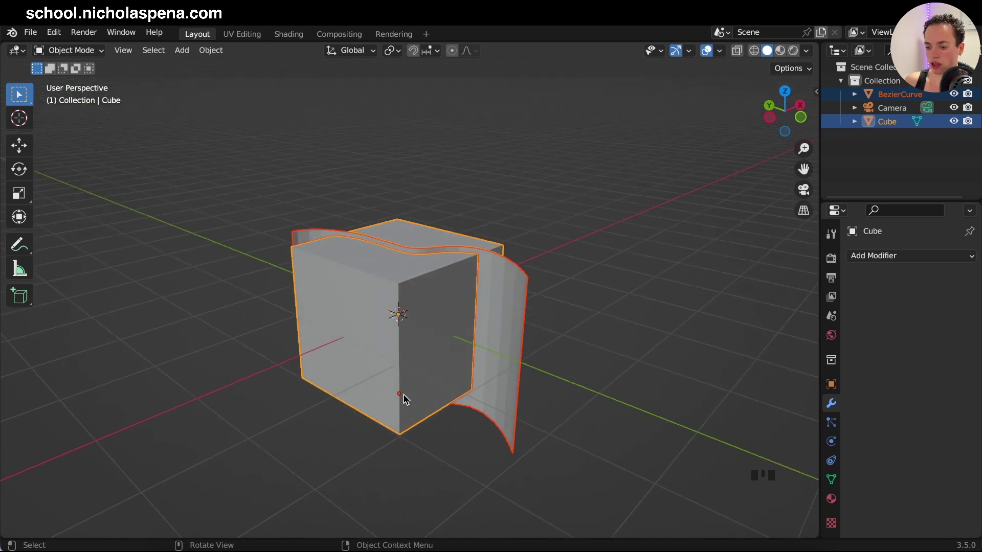
middle_drag(530, 324, 547, 239)
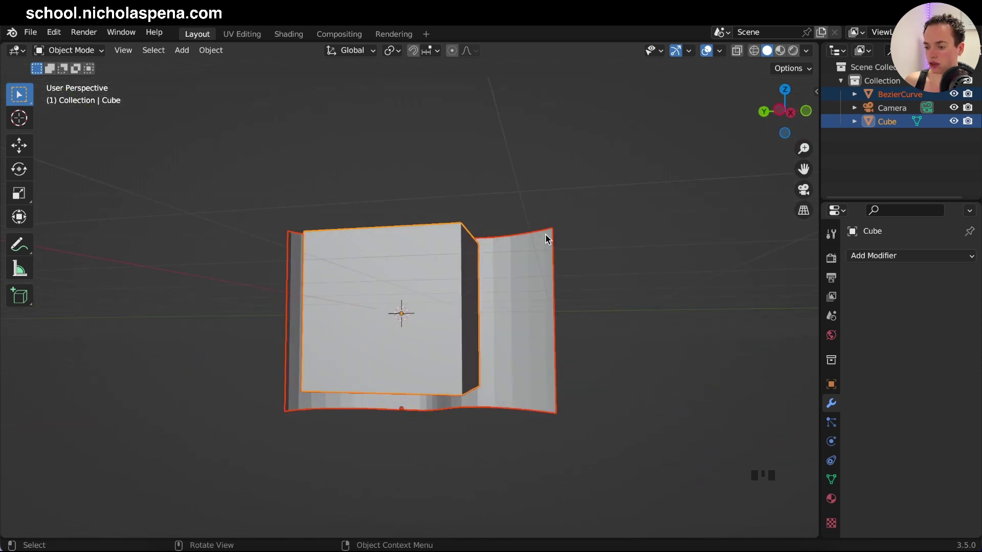
middle_drag(543, 355, 545, 358)
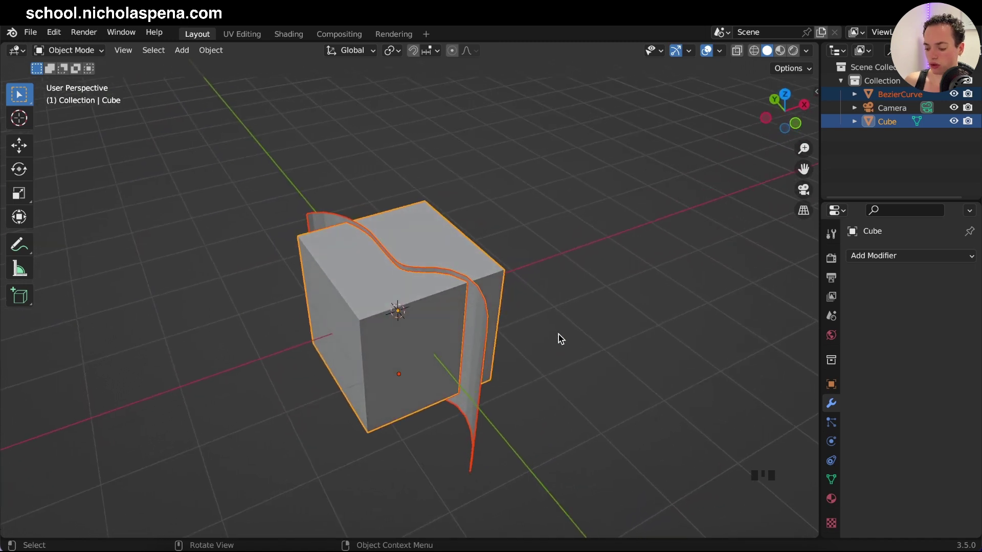
key(ctrl)
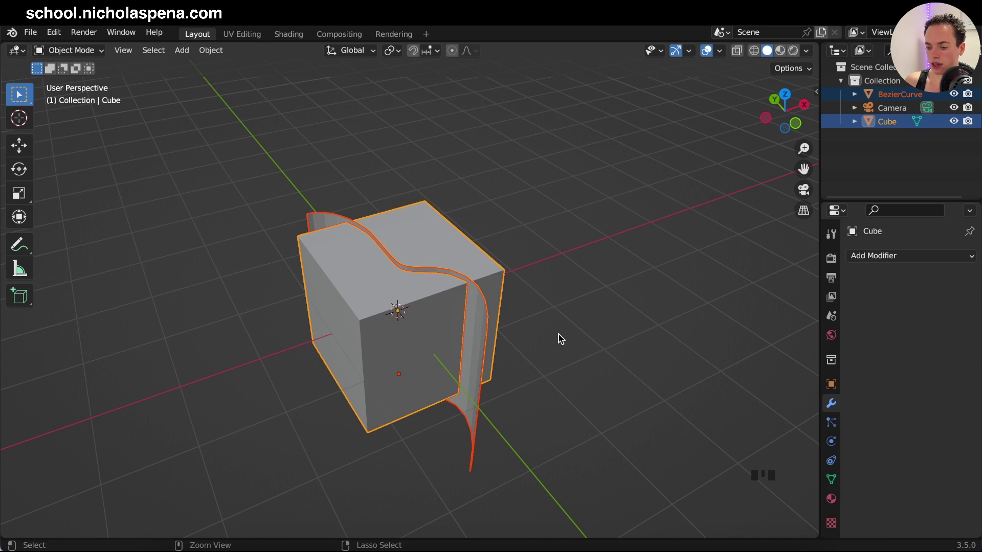
key(ctrl+comma)
Select each half of the sliced cube in turn and examine the cut and its Boolean modifier.
middle_drag(515, 405, 520, 377)
click(426, 242)
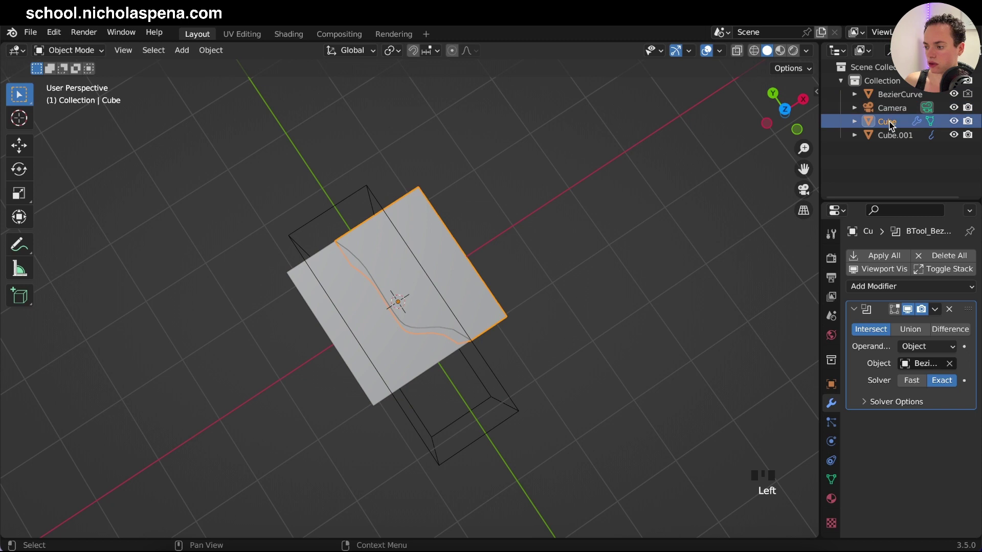
click(346, 346)
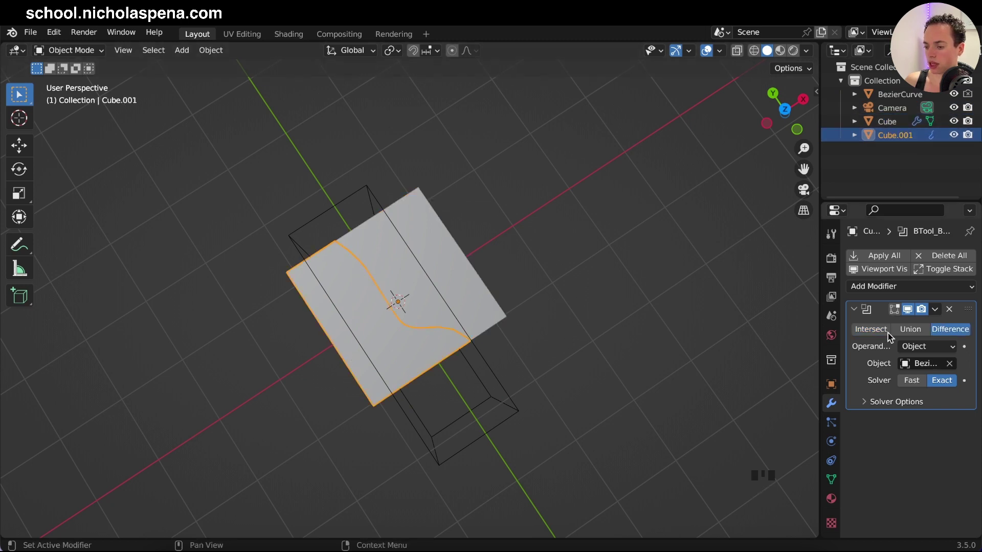
middle_drag(639, 327, 609, 353)
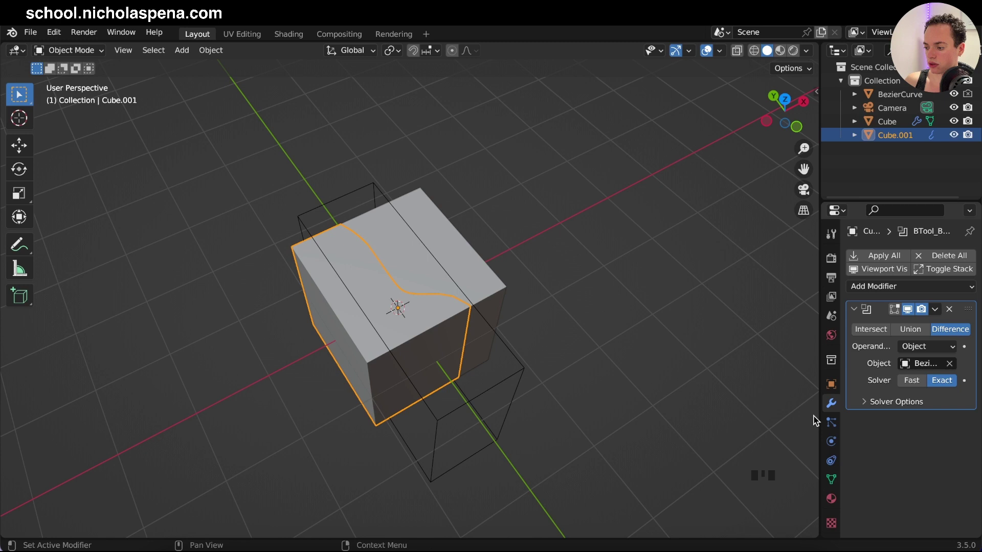
click(504, 291)
scroll(416, 296, up, 3)
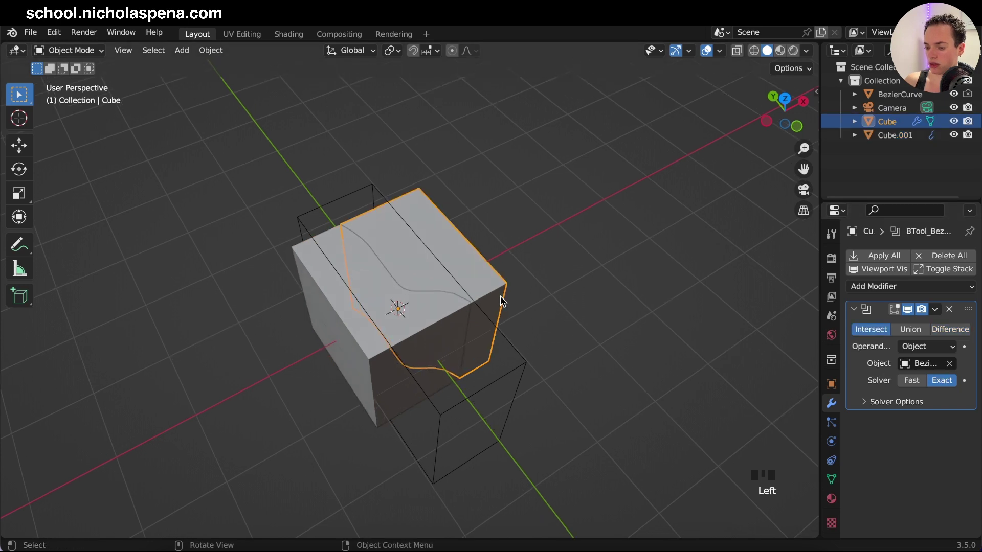
click(417, 295)
middle_drag(416, 296, 361, 191)
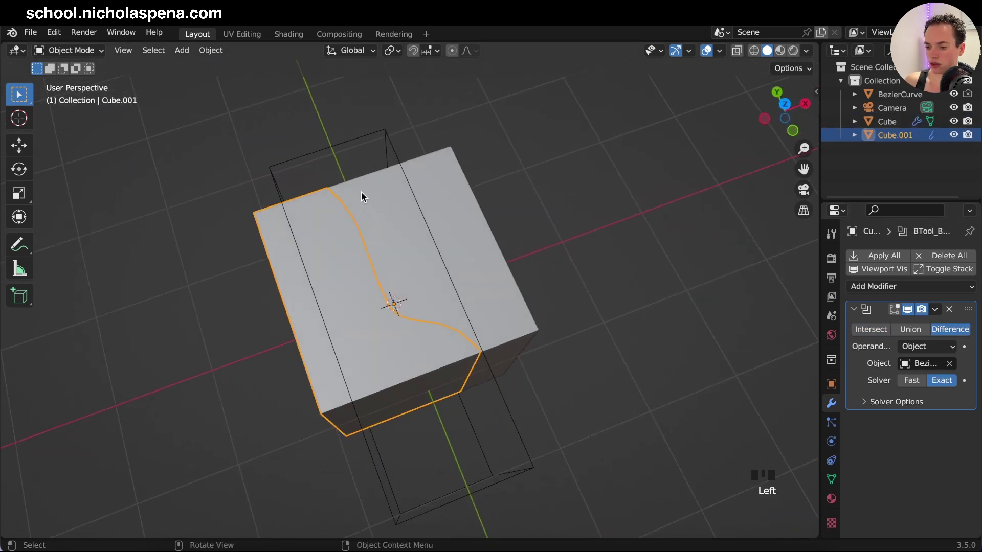
scroll(457, 341, down, 2)
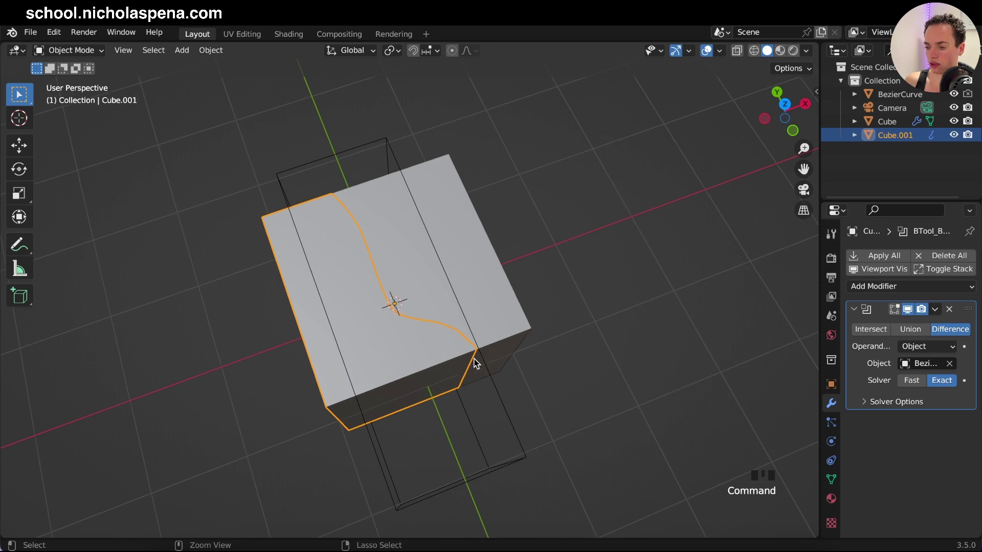
click(472, 308)
click(355, 324)
click(465, 281)
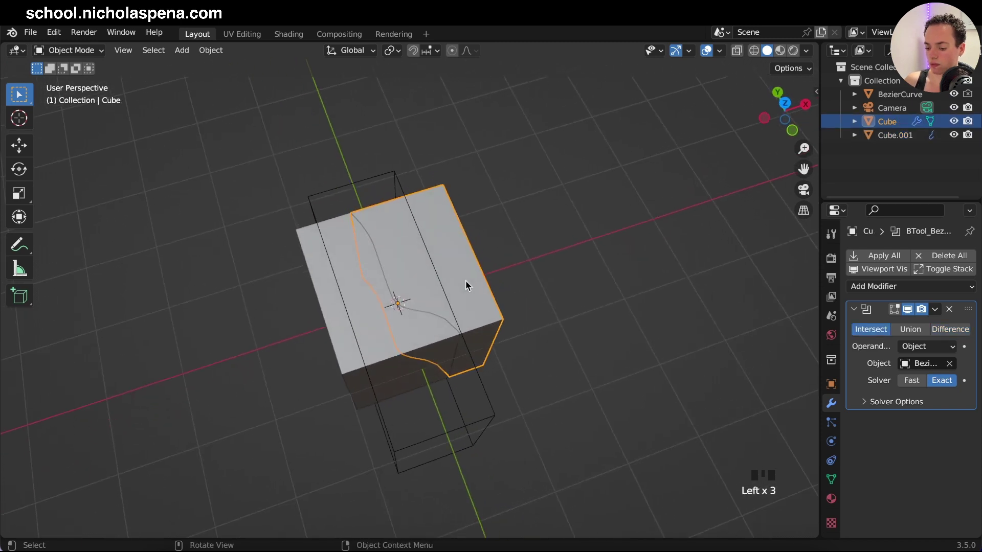
Try to move the selected half of the sliced cube along the global X axis, away from the other half.
key(g)
key(x)
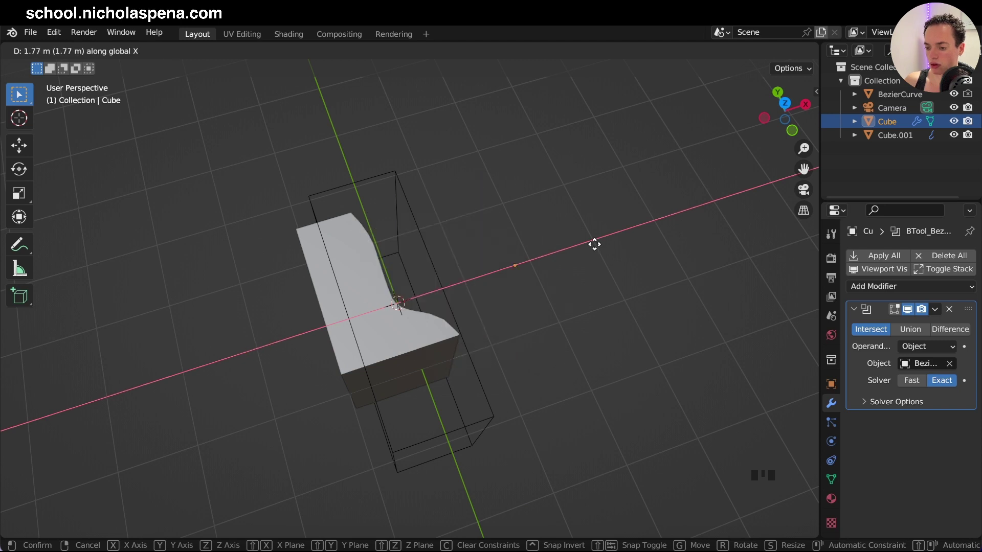
right_click(491, 274)
key(super+z)
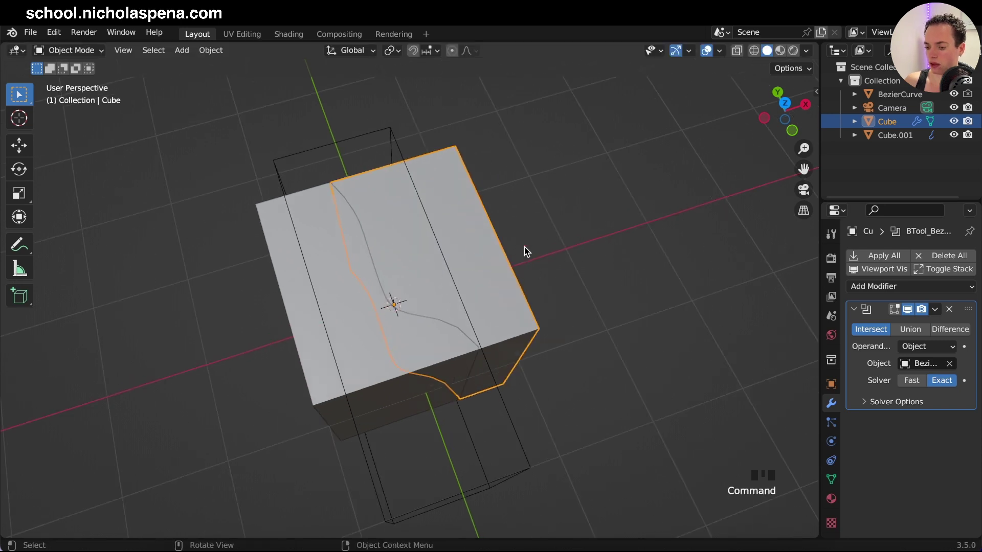
Apply the Intersect Boolean modifier on the Cube half, making its object data single-user.
click(504, 234)
click(887, 122)
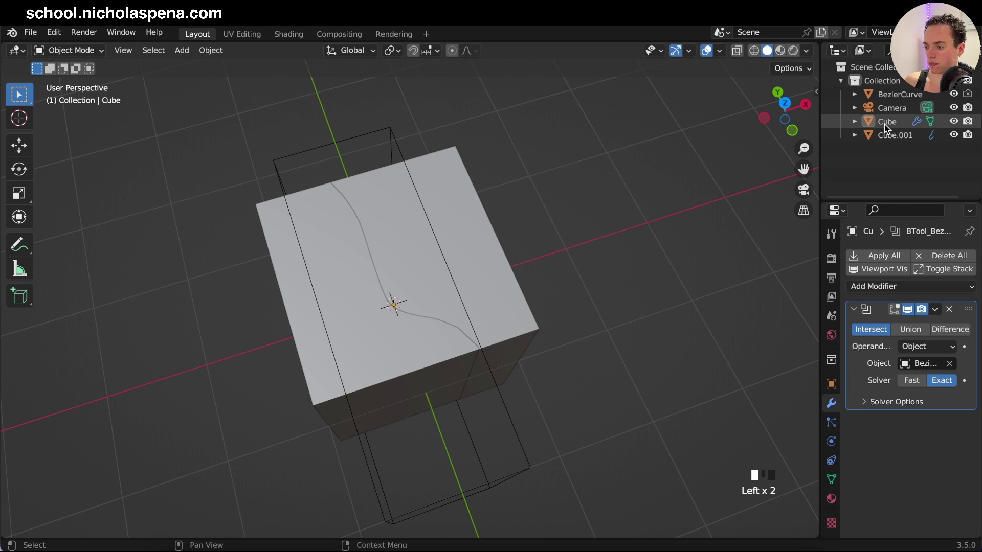
drag(935, 309, 929, 325)
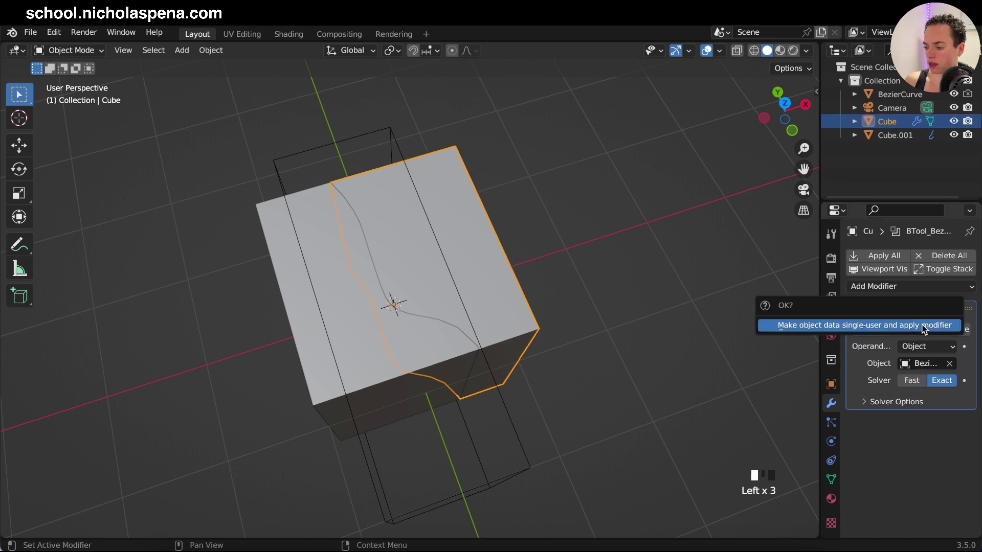
click(876, 326)
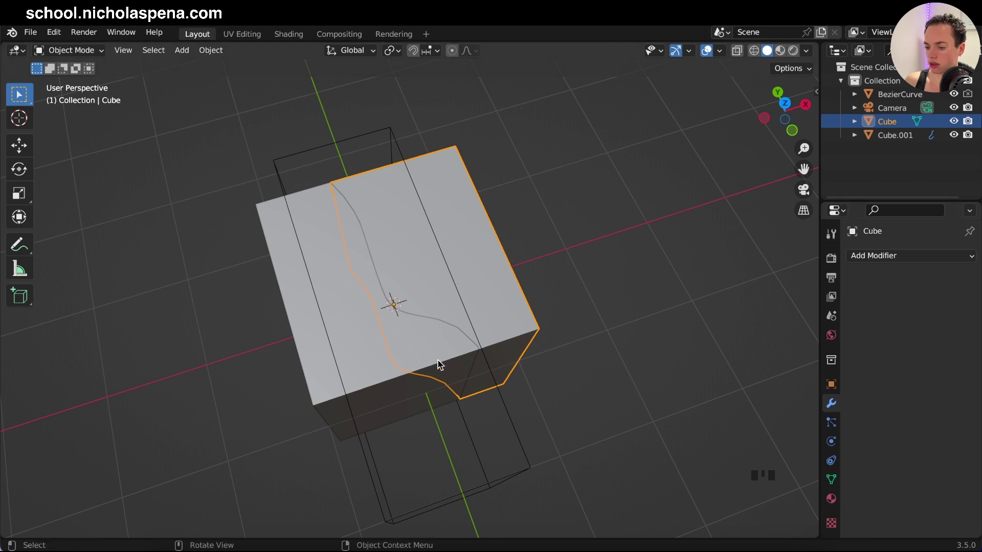
Select the other half, Cube.001, and apply its Difference Boolean modifier.
click(329, 362)
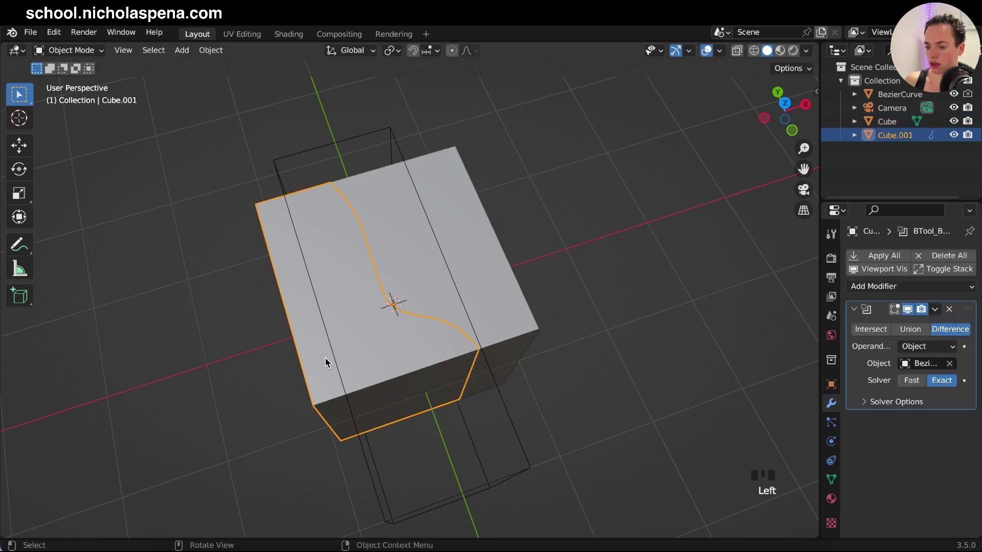
click(936, 310)
click(872, 324)
Move the Cube half away from Cube.001 to separate the two pieces, and inspect the wavy cut faces.
scroll(652, 314, down, 2)
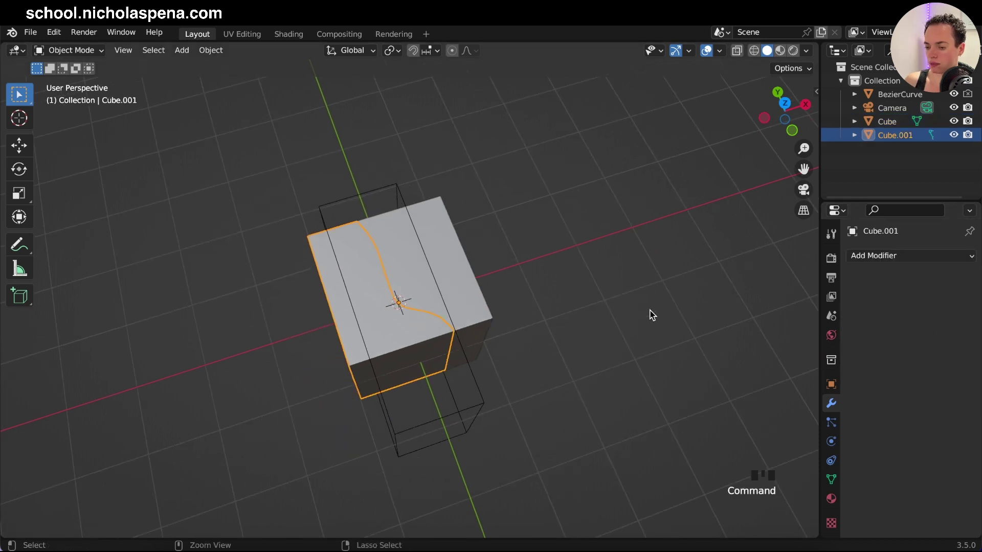
click(431, 266)
key(g)
click(492, 247)
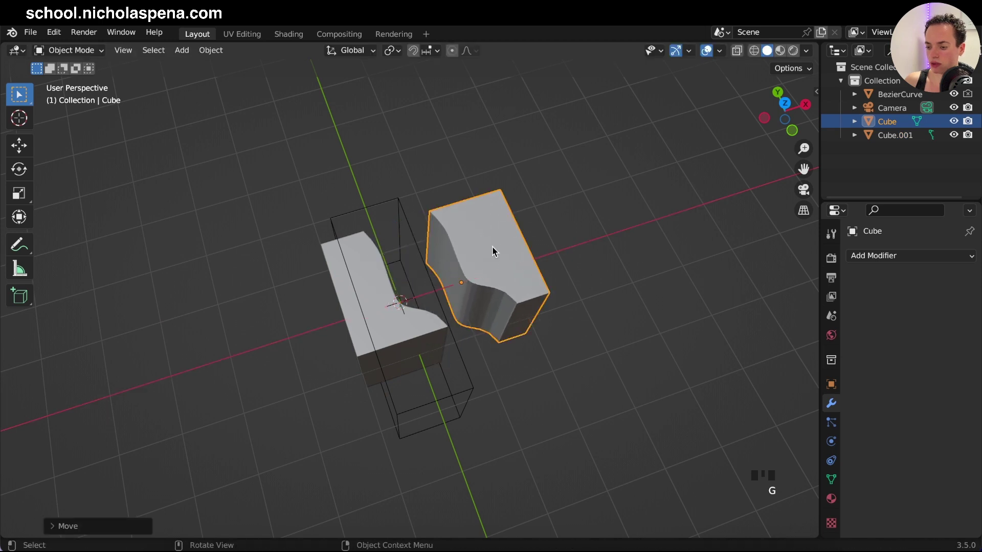
middle_drag(492, 247, 491, 240)
scroll(490, 235, up, 3)
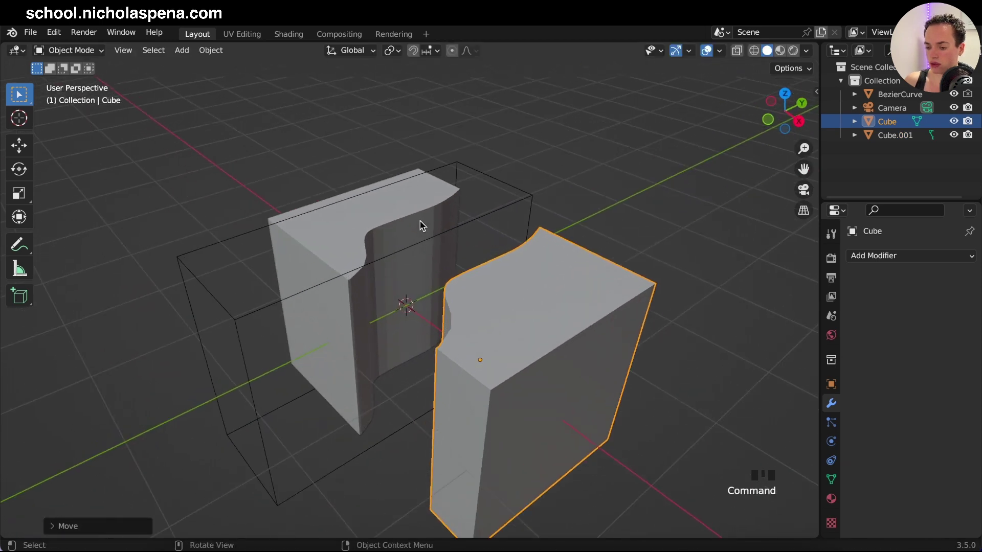
middle_drag(363, 260, 363, 259)
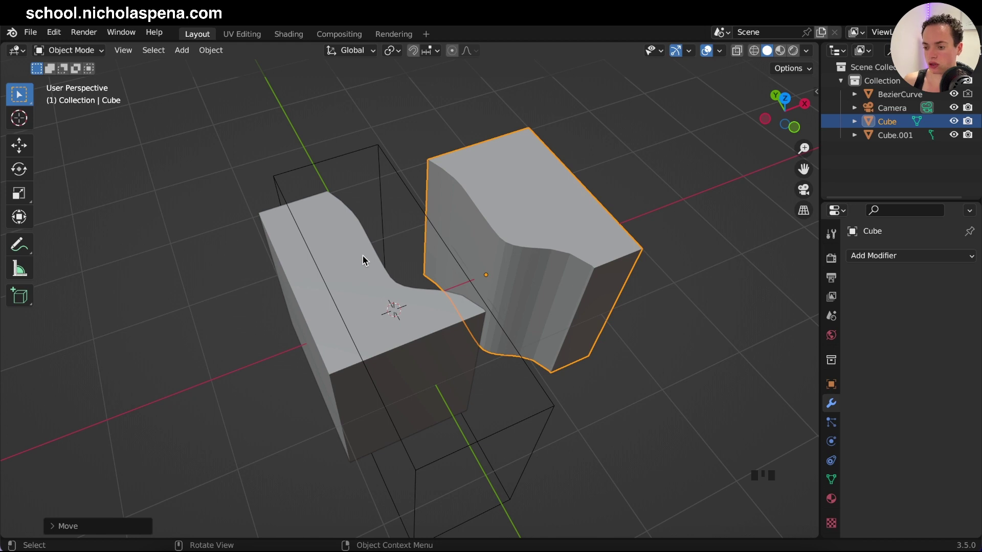
key(KP_4)
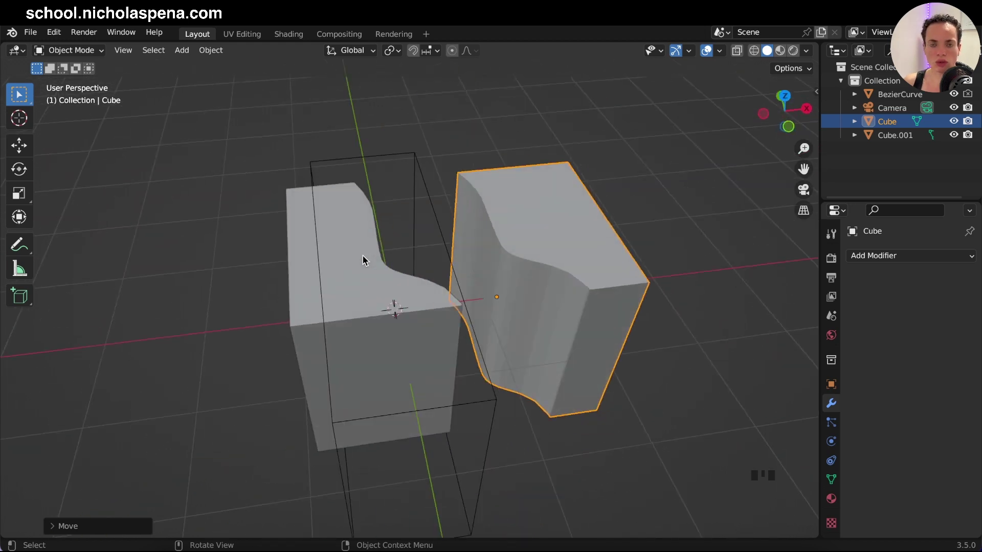